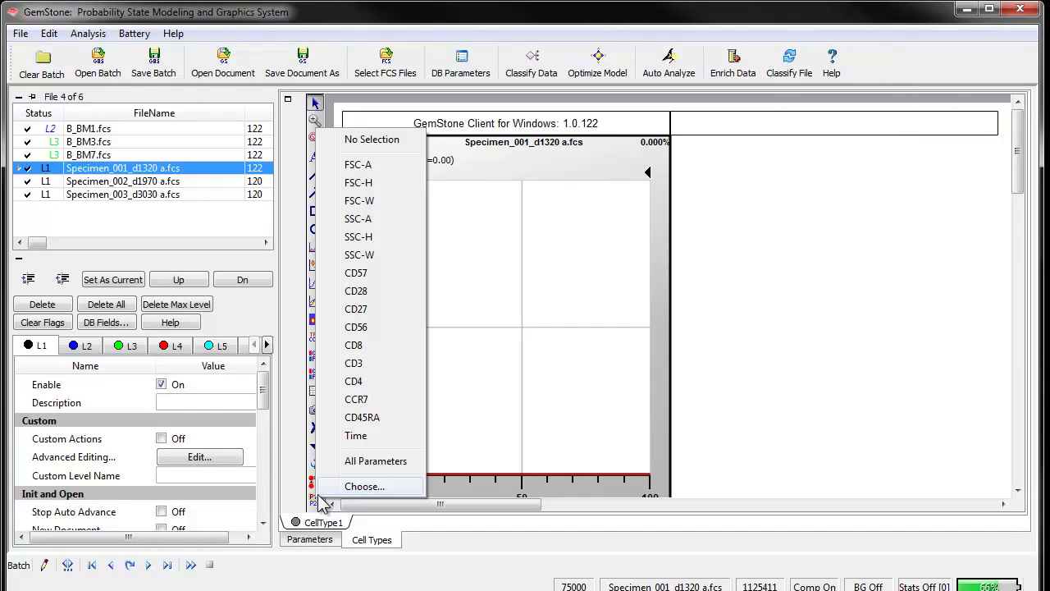
# Add the parameters CD3, SSC-A, CD4 and CD8 to the CellType1 model.
pyautogui.click(357, 364)
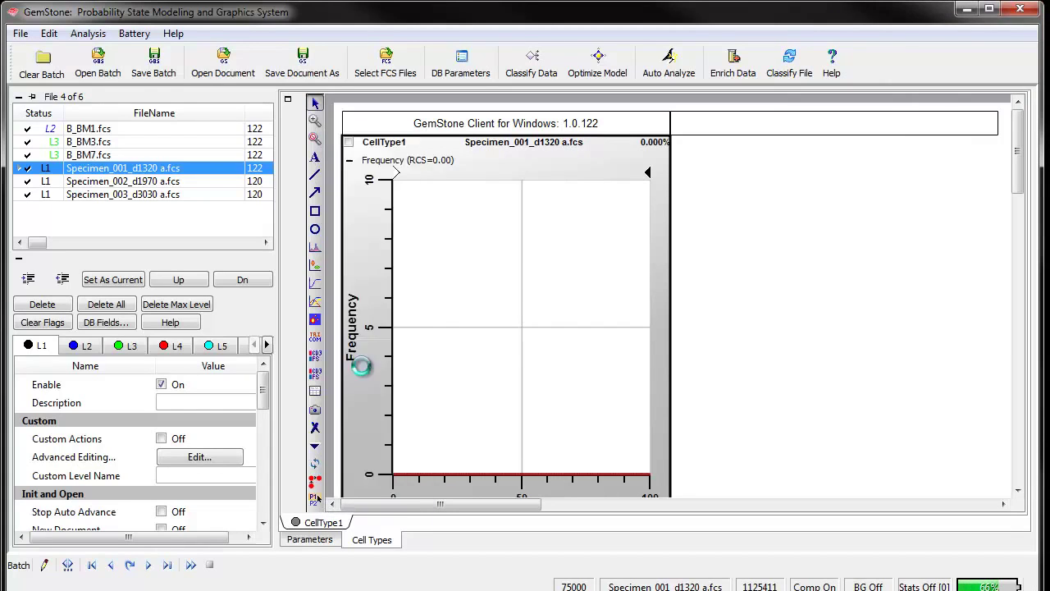
pyautogui.click(319, 506)
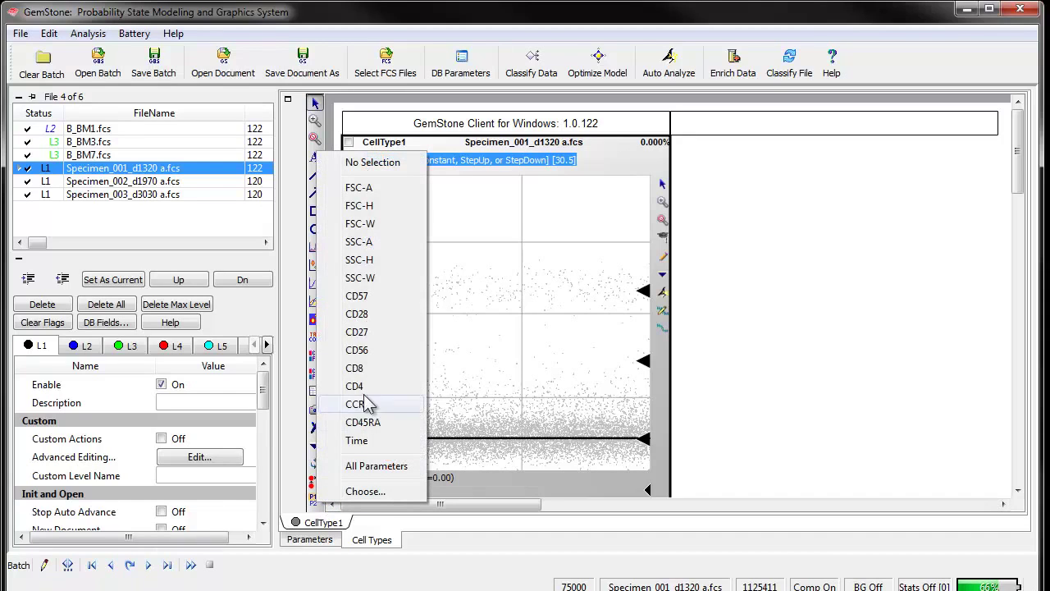
pyautogui.click(366, 241)
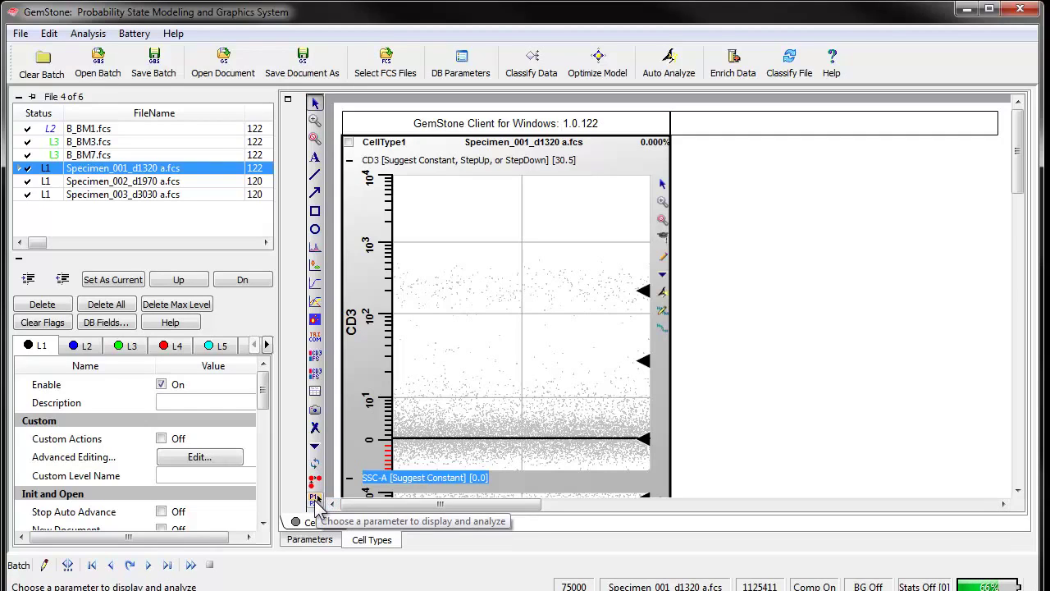
pyautogui.click(316, 500)
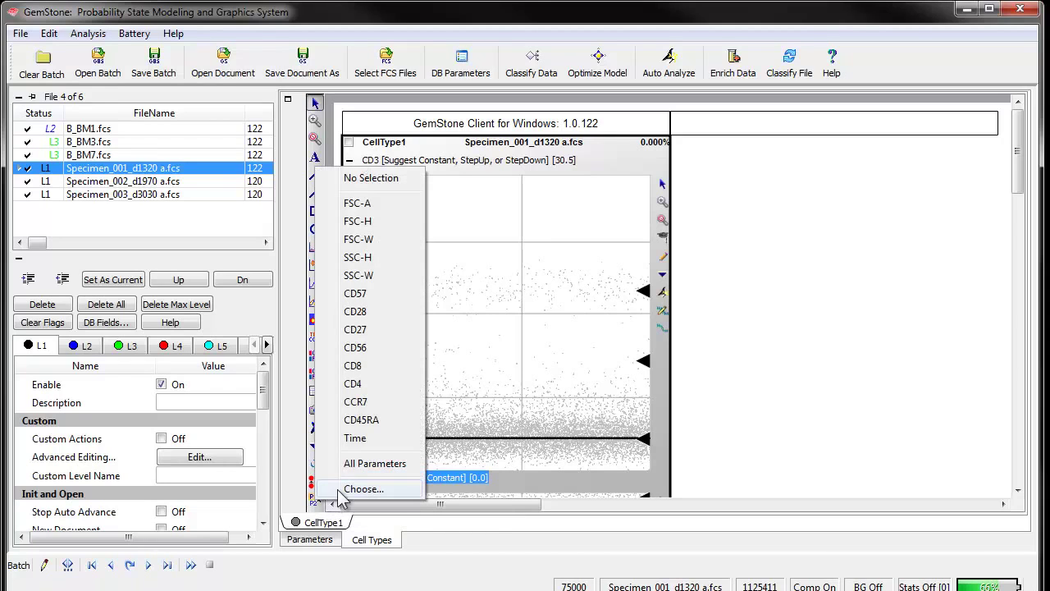
pyautogui.click(360, 386)
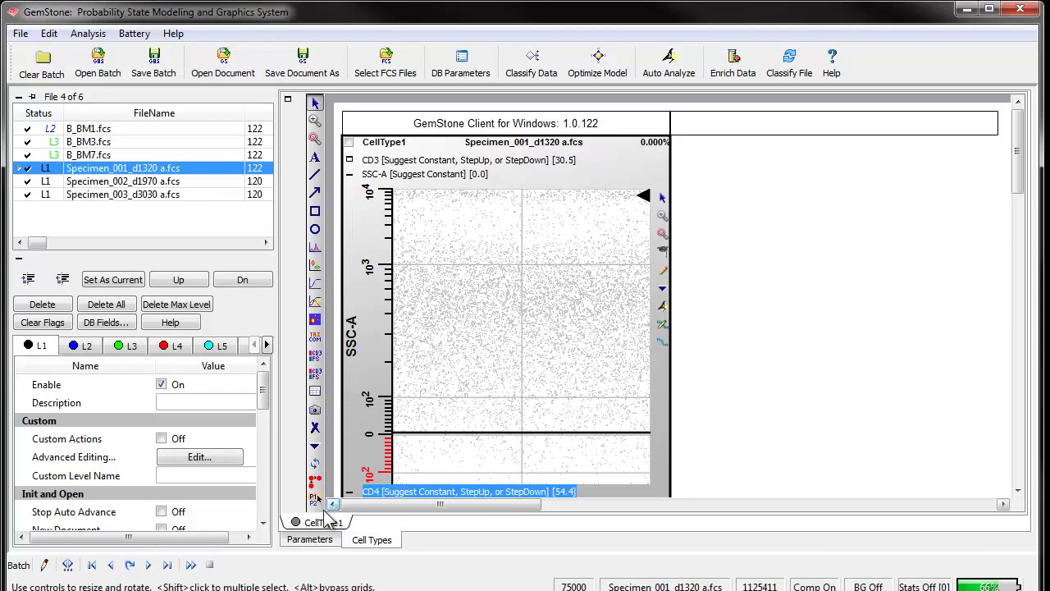
pyautogui.click(321, 503)
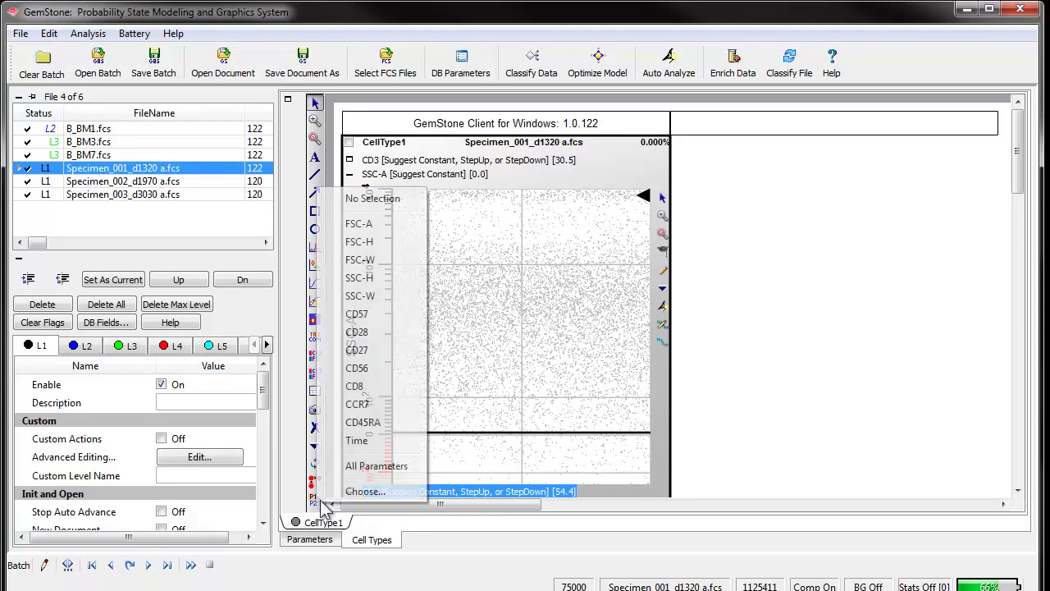
pyautogui.click(358, 386)
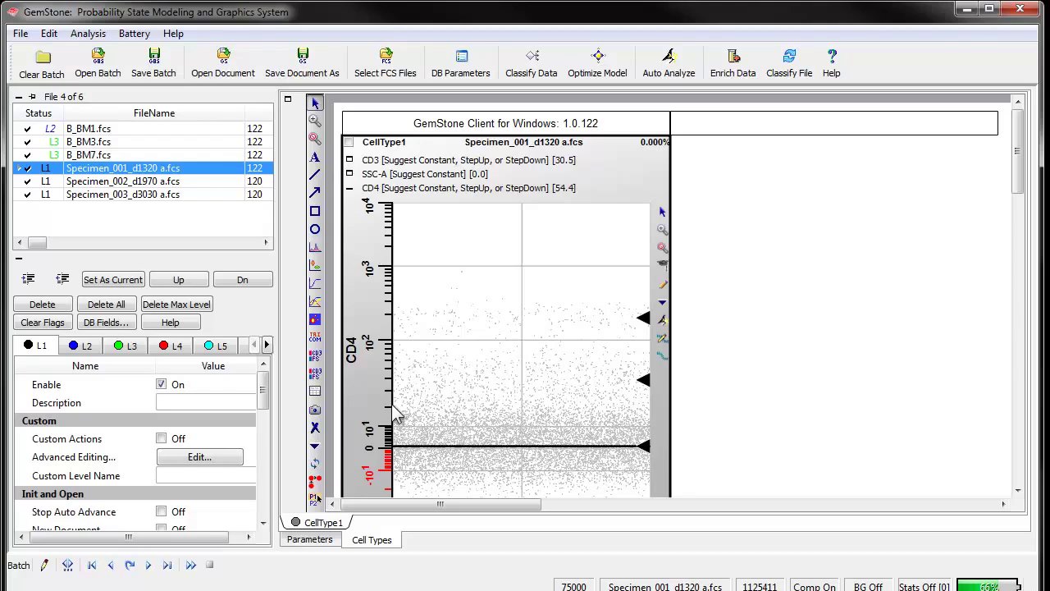
# Expand the CD3 plot and choose the constant profile for its brightest peak.
pyautogui.click(351, 158)
pyautogui.click(351, 160)
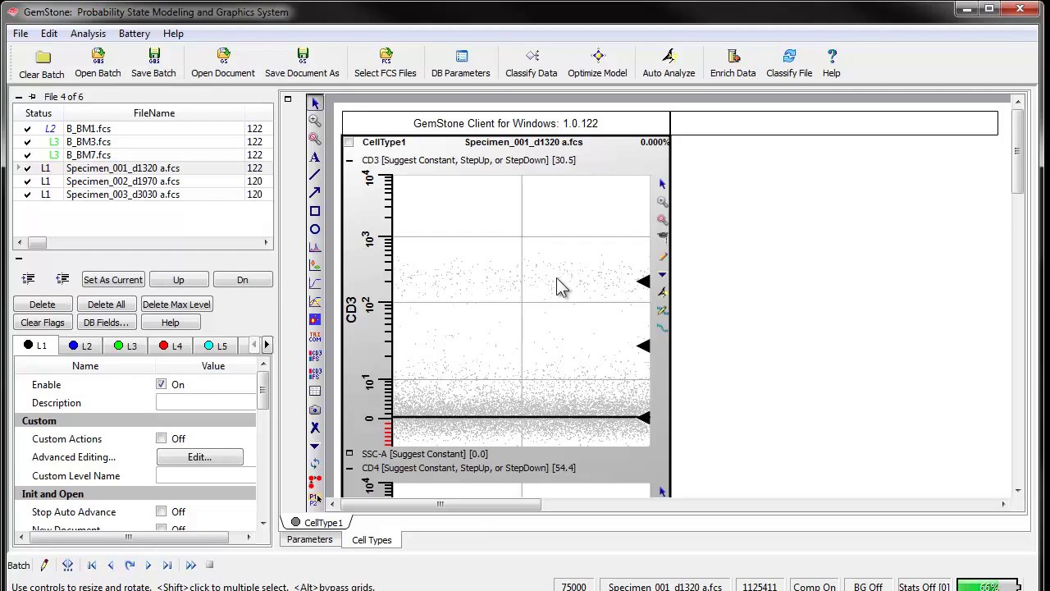
pyautogui.click(662, 236)
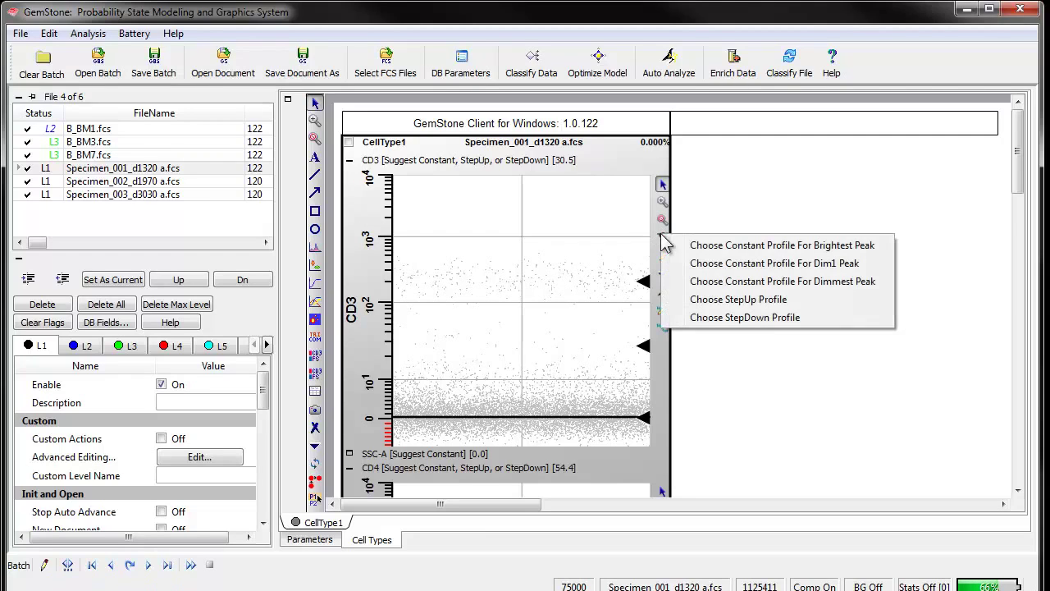
pyautogui.click(738, 245)
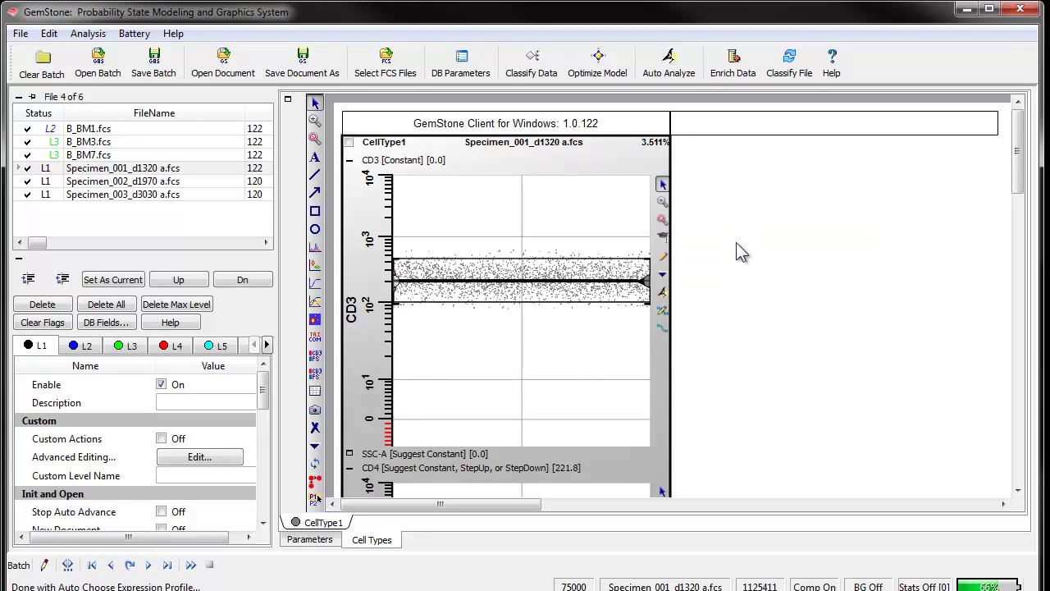
# Set the line-spread value of the CD3 expression profile to 10 and accept the properties.
pyautogui.click(663, 257)
pyautogui.moveTo(701, 176); pyautogui.dragTo(771, 174)
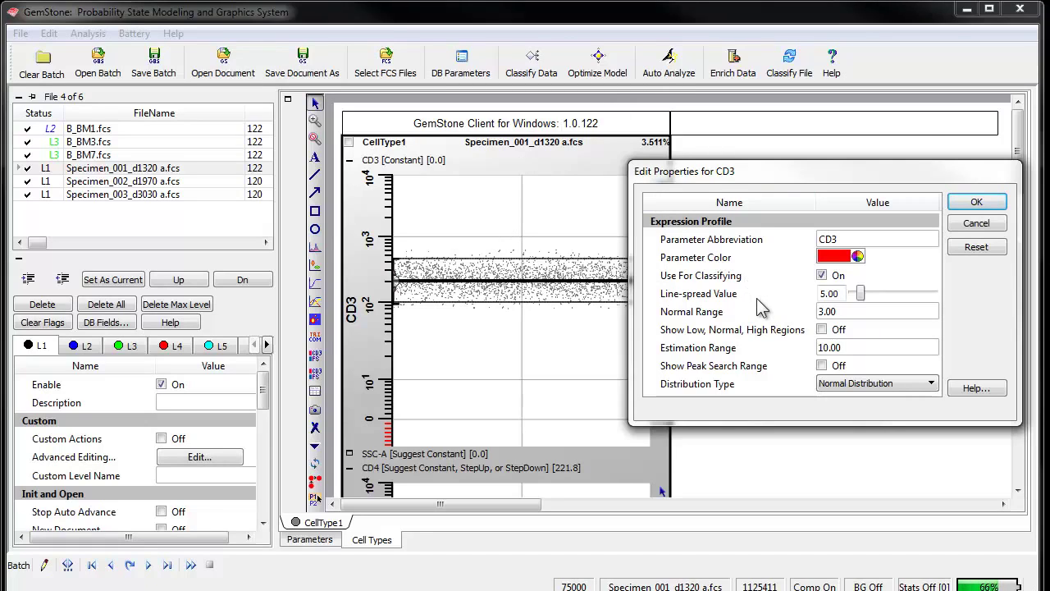
pyautogui.moveTo(762, 312)
pyautogui.click(835, 294)
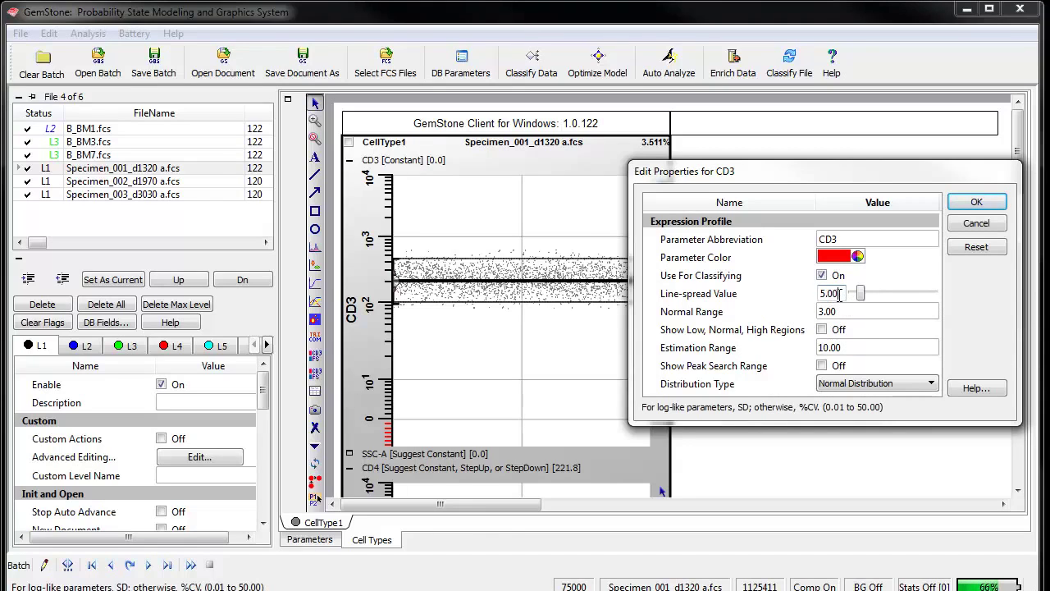
pyautogui.doubleClick(830, 294)
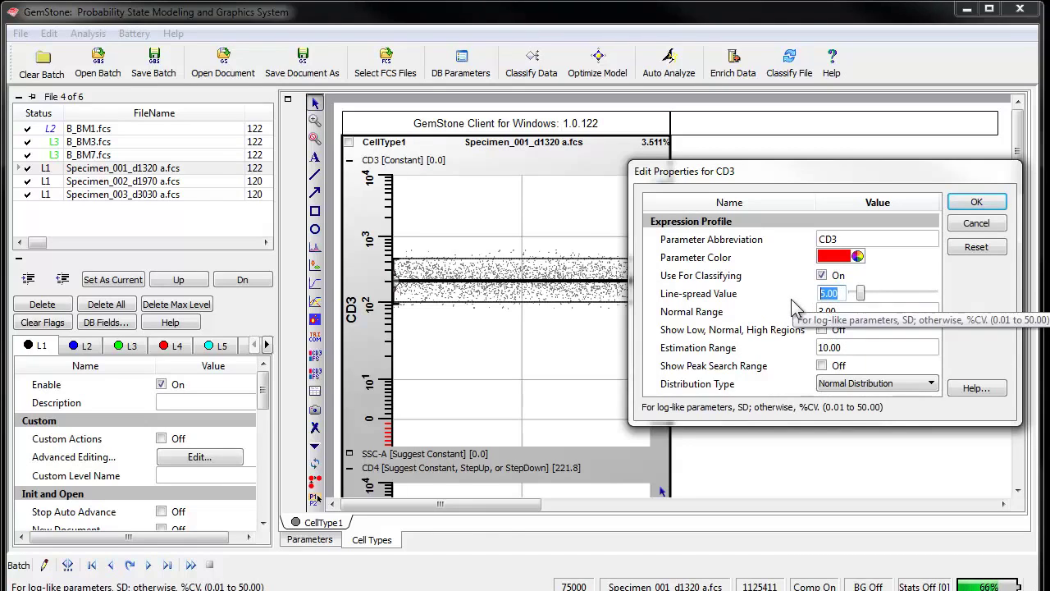
pyautogui.write('10')
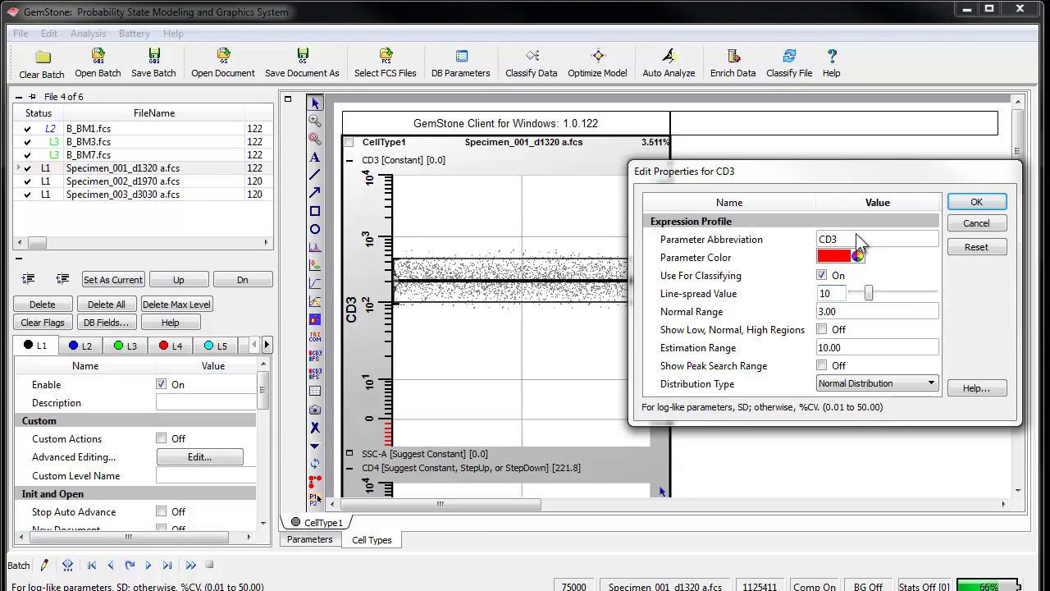
pyautogui.click(725, 293)
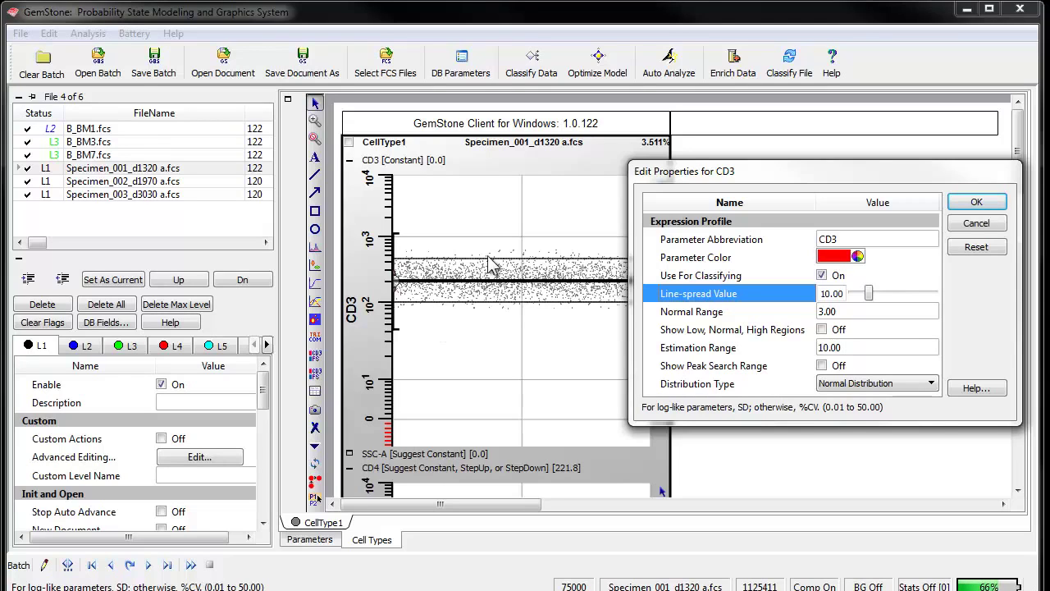
pyautogui.click(977, 203)
# Expand the SSC-A plot and choose the constant profile for it.
pyautogui.scroll(-3, 739, 294)
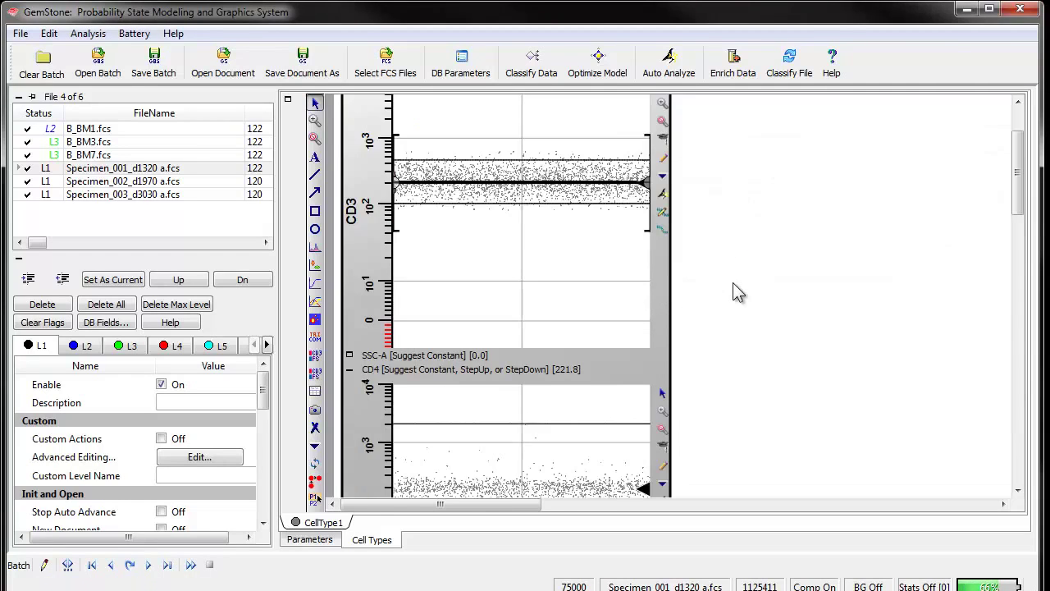
pyautogui.scroll(-3, 738, 294)
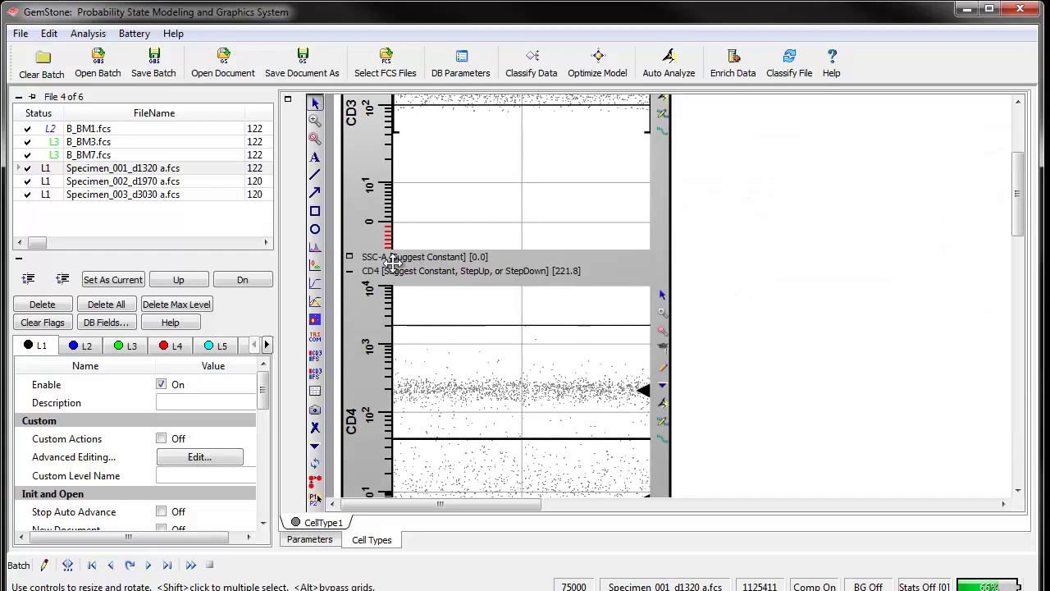
pyautogui.click(349, 257)
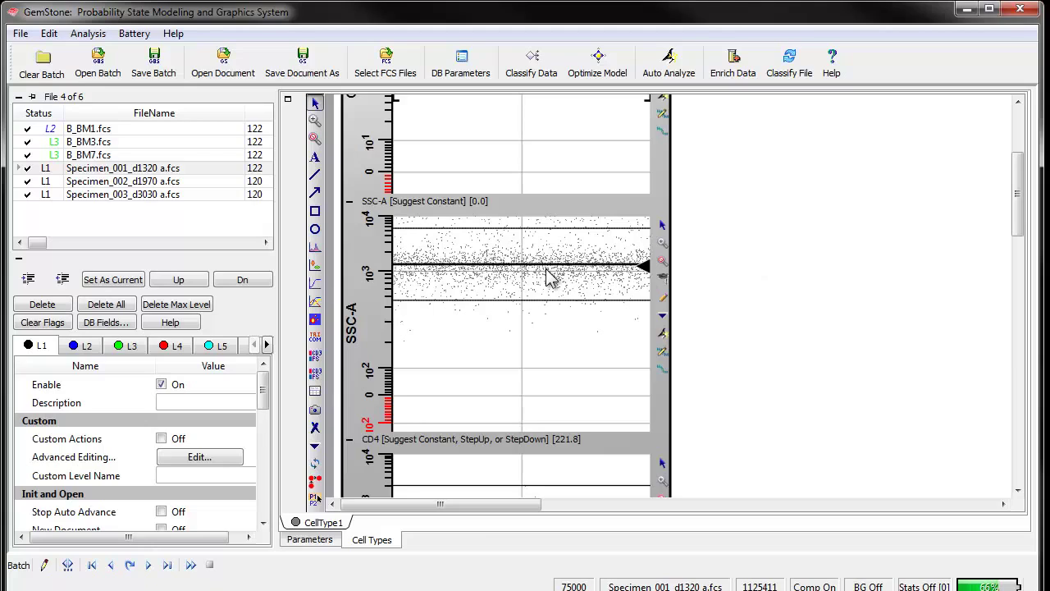
pyautogui.rightClick(661, 278)
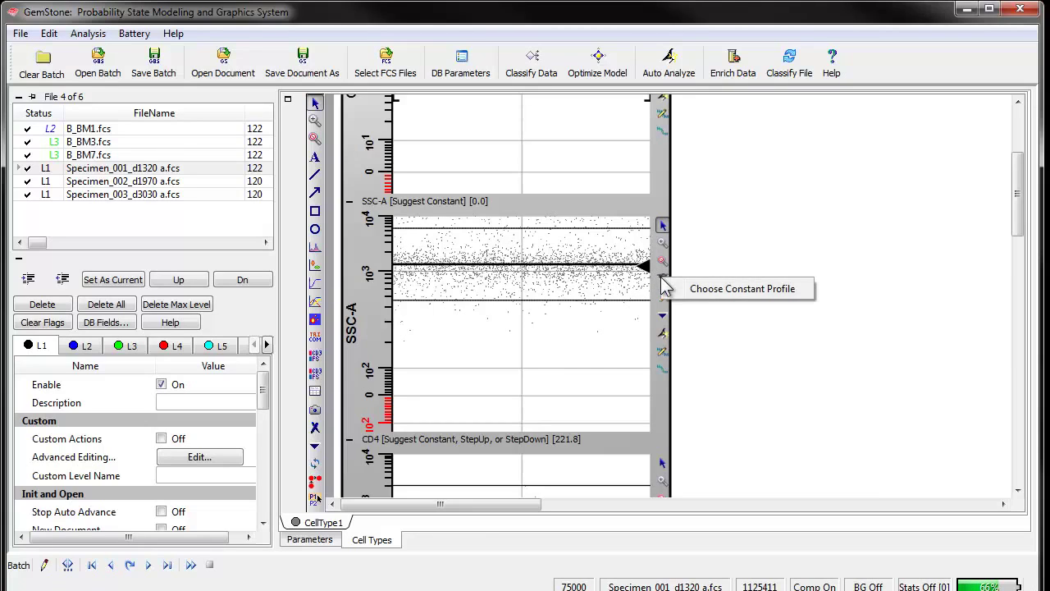
pyautogui.click(710, 294)
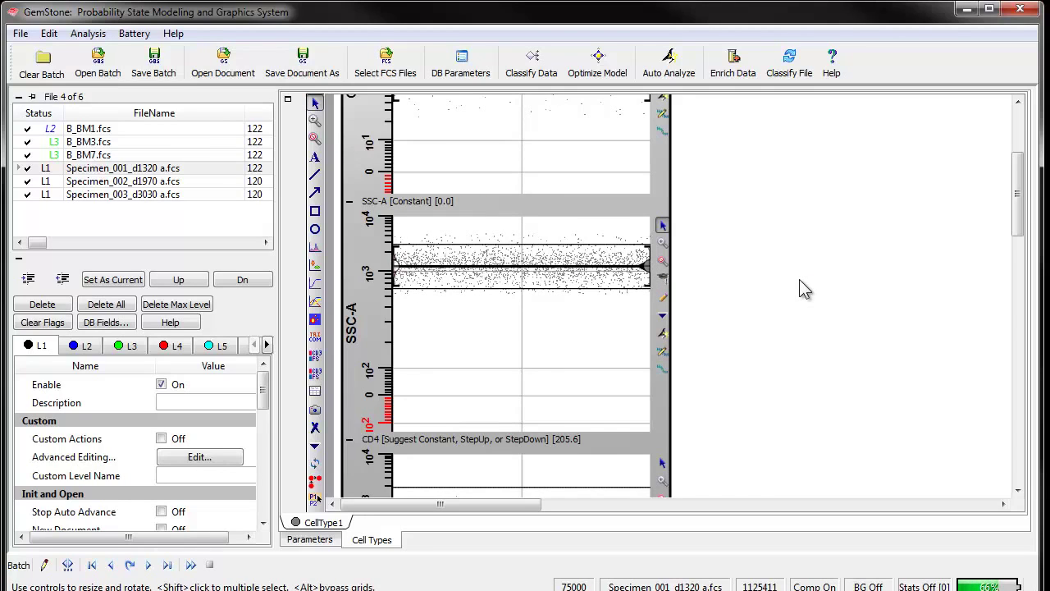
# Enrich the data for the CellType1 model using the defined CD3 and SSC-A profiles.
pyautogui.scroll(3, 803, 289)
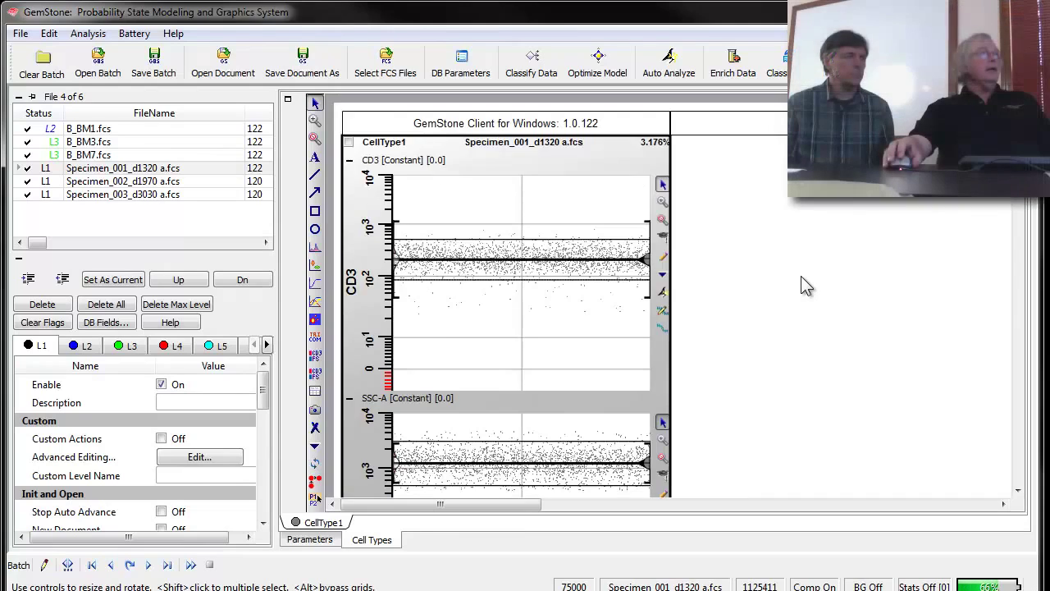
pyautogui.scroll(-3, 801, 276)
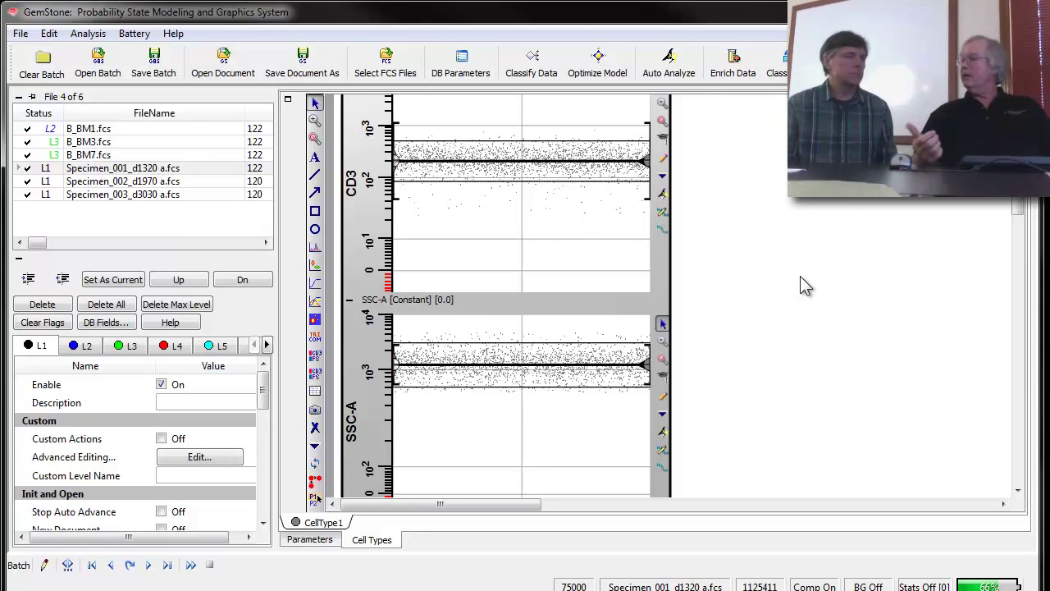
pyautogui.click(741, 74)
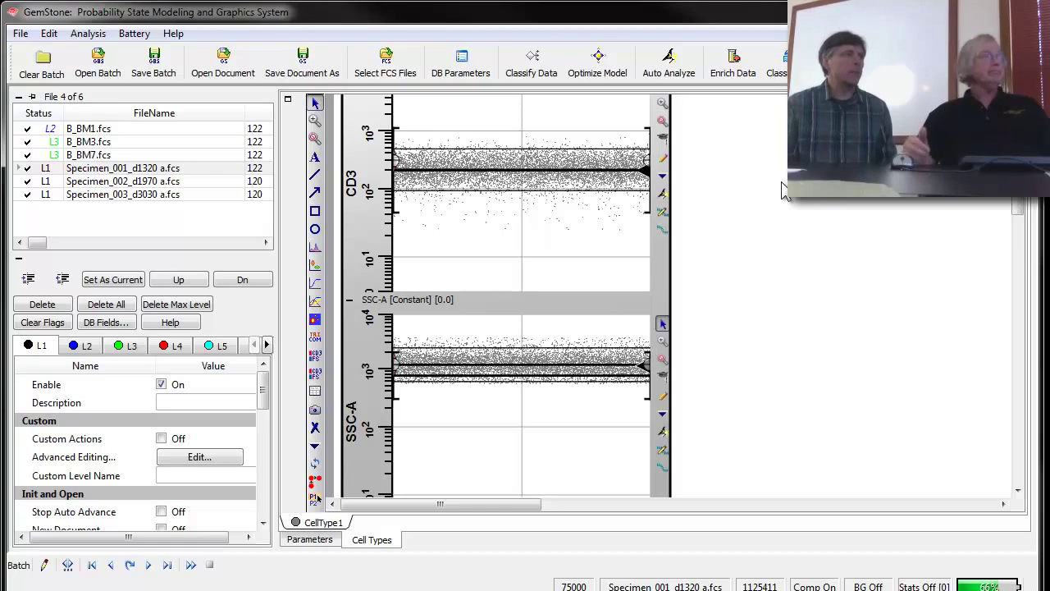
# Choose the constant profile for the dimmest peak of CD4.
pyautogui.scroll(-3, 772, 222)
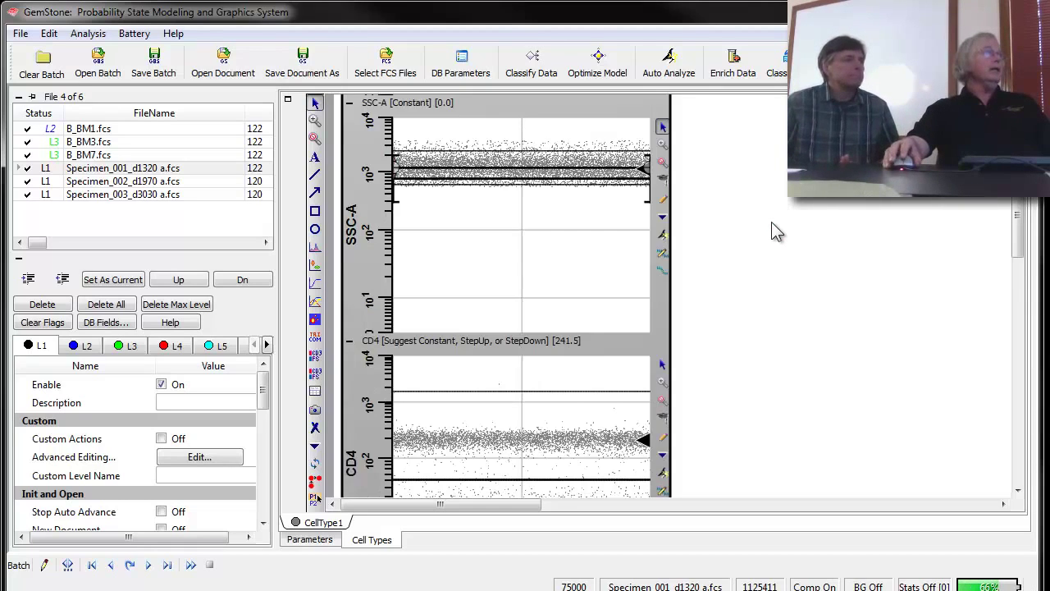
pyautogui.scroll(-1, 772, 222)
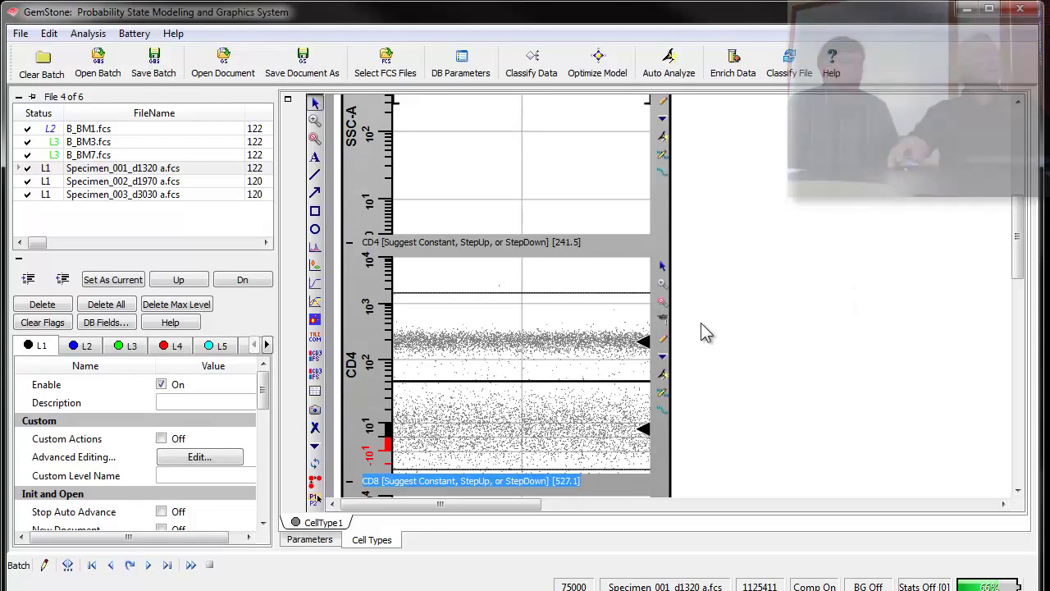
pyautogui.click(665, 318)
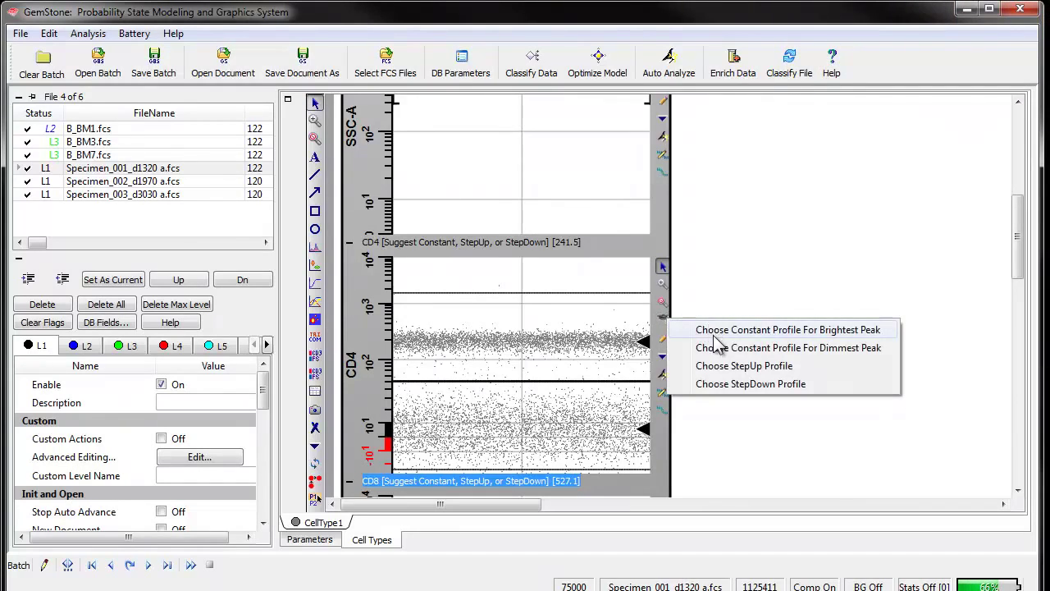
pyautogui.click(712, 347)
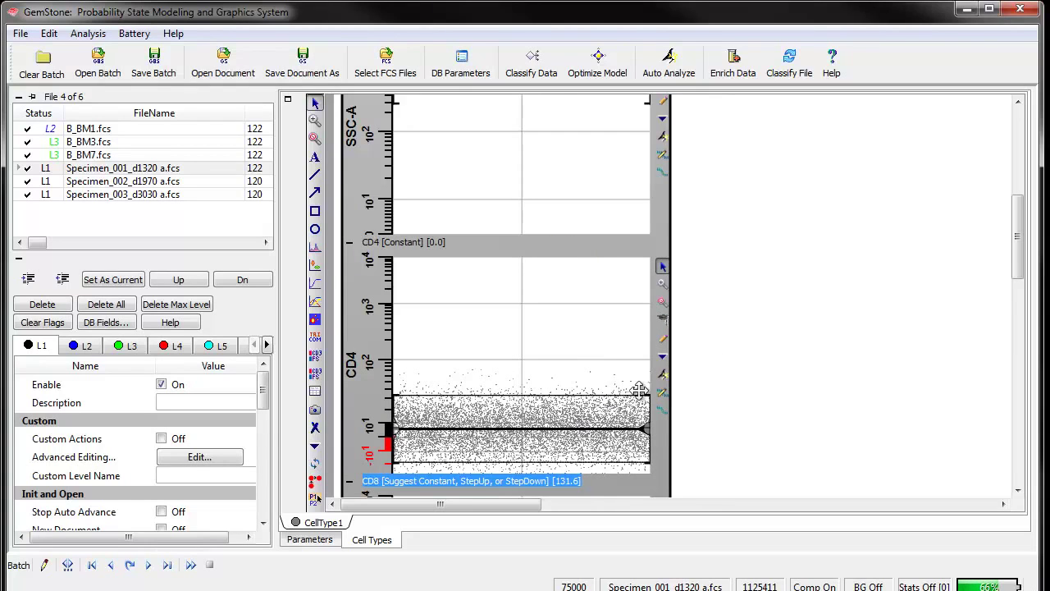
# Choose the constant profile for the brightest peak of CD8.
pyautogui.scroll(-3, 766, 366)
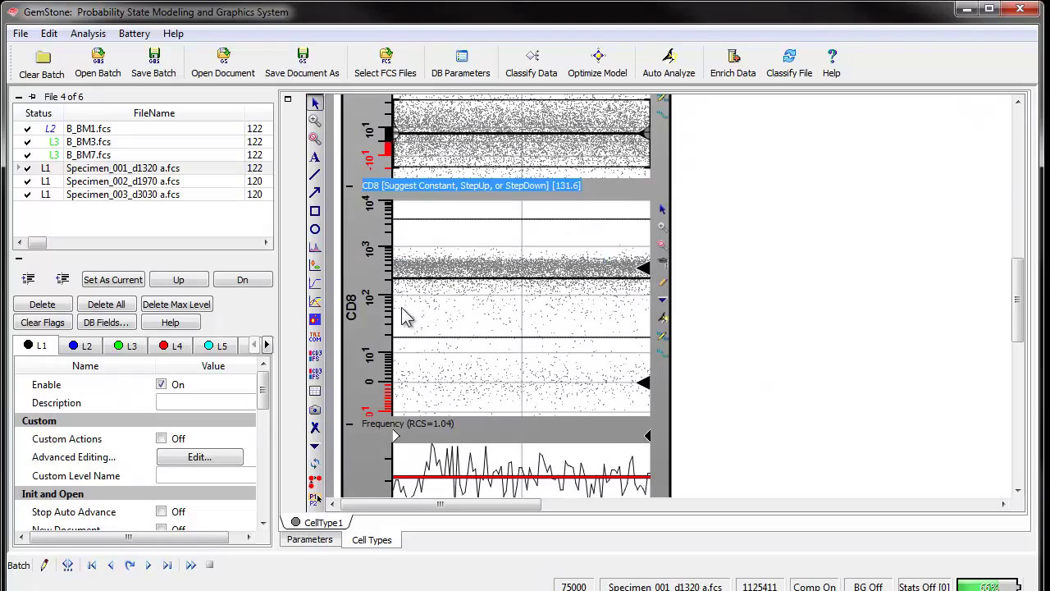
pyautogui.click(656, 265)
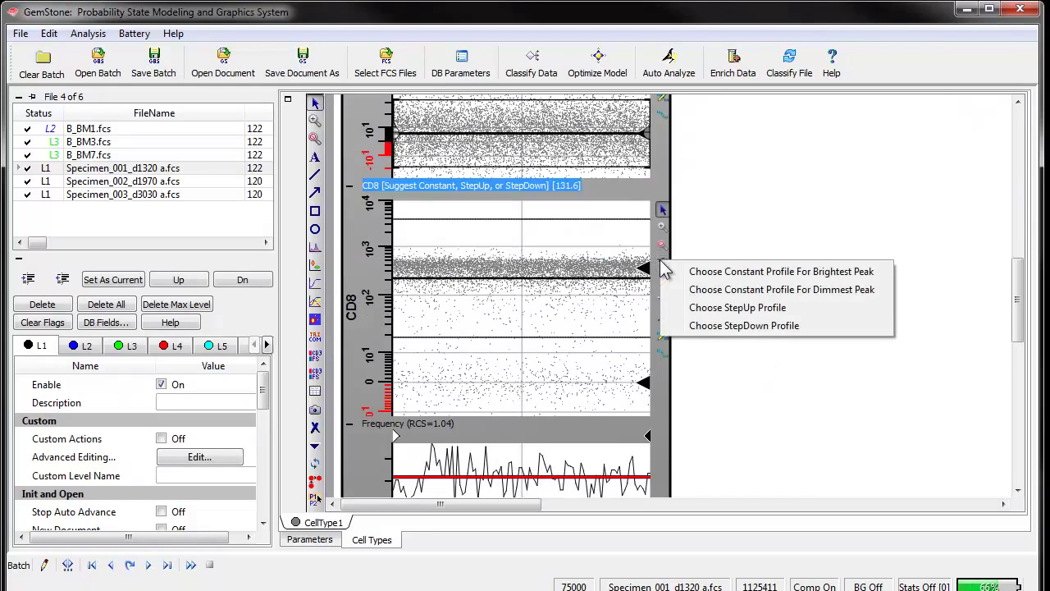
pyautogui.click(702, 274)
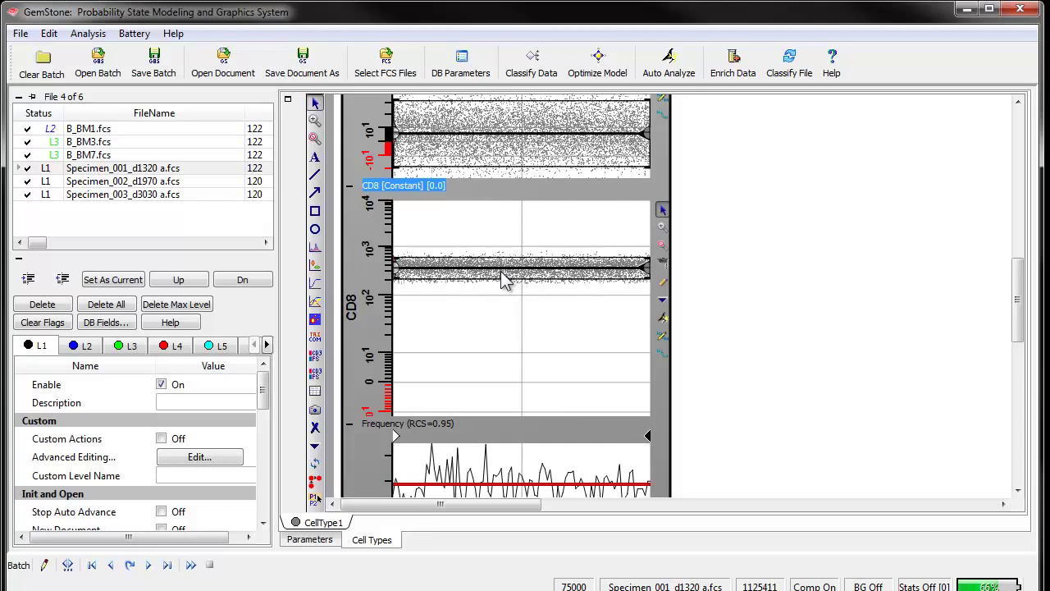
# Set the line-spread value of the CD8 expression profile to 10 and accept the properties.
pyautogui.click(665, 281)
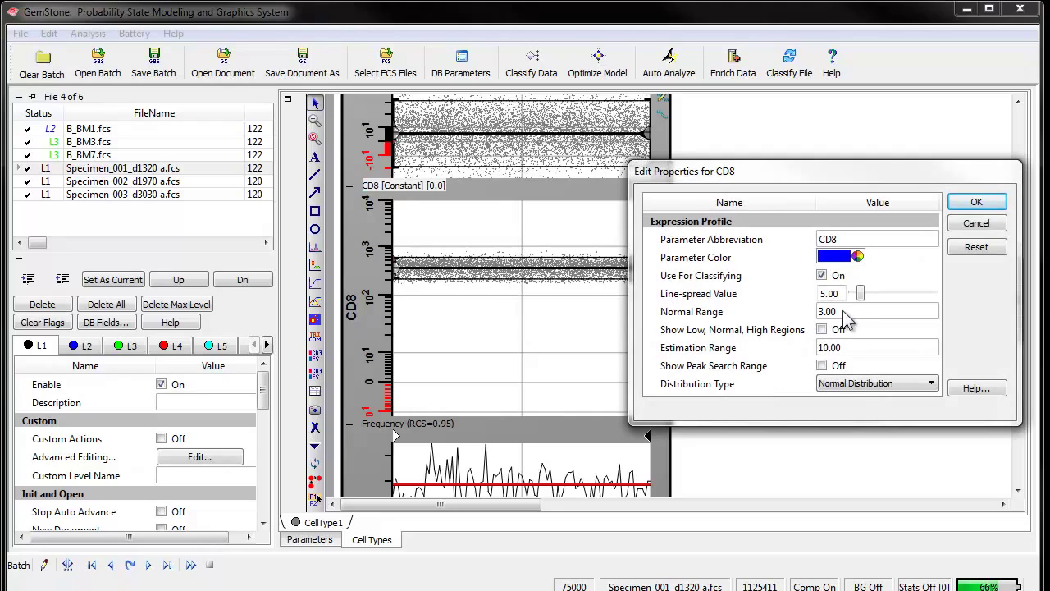
pyautogui.click(833, 294)
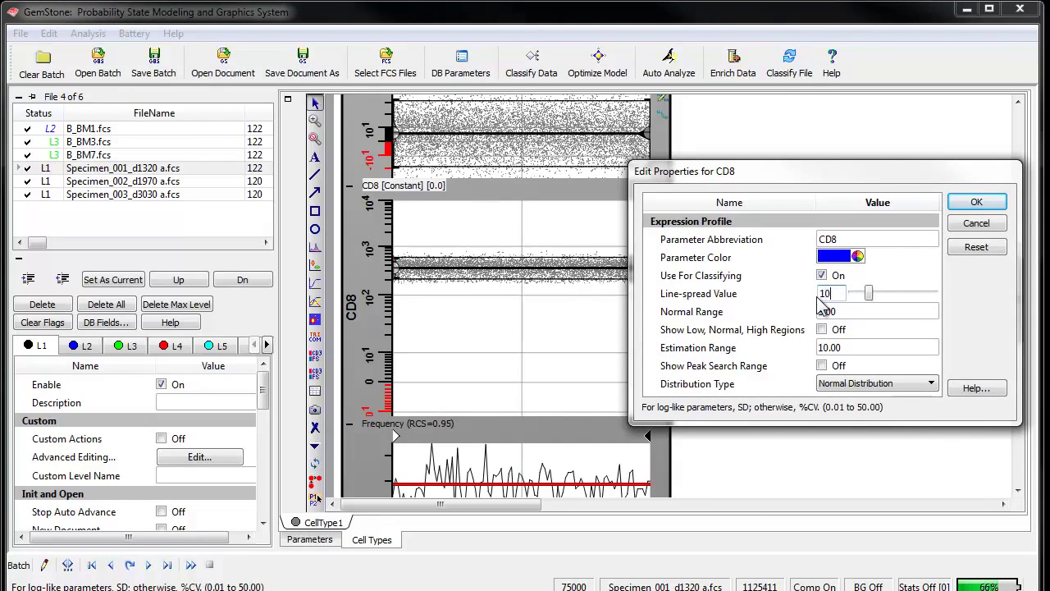
pyautogui.click(970, 206)
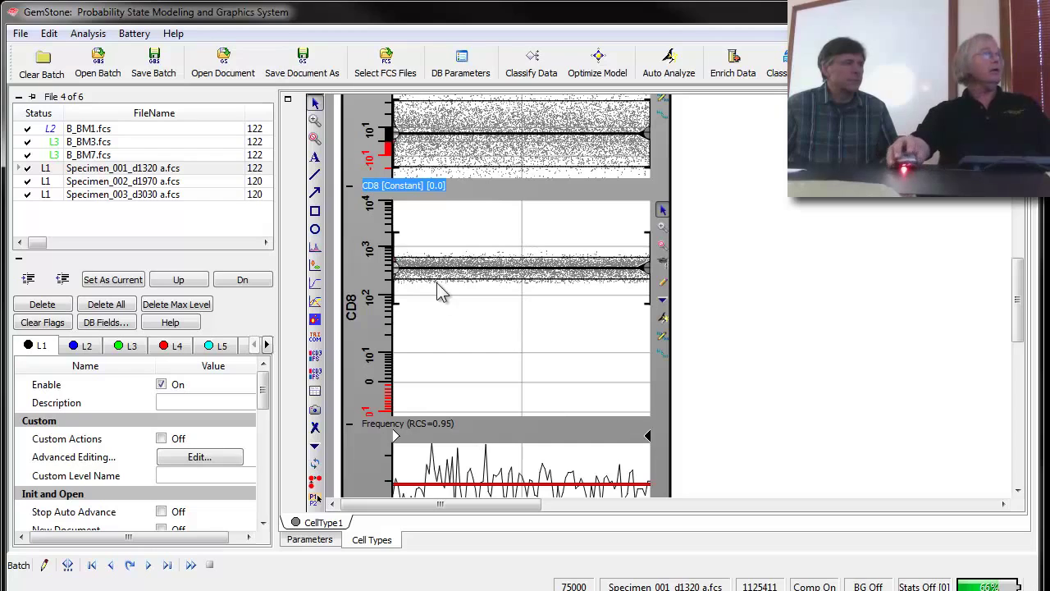
# Save the model as the template T Cell CD8 1.gs in the Models folder, replacing the existing file.
pyautogui.click(19, 34)
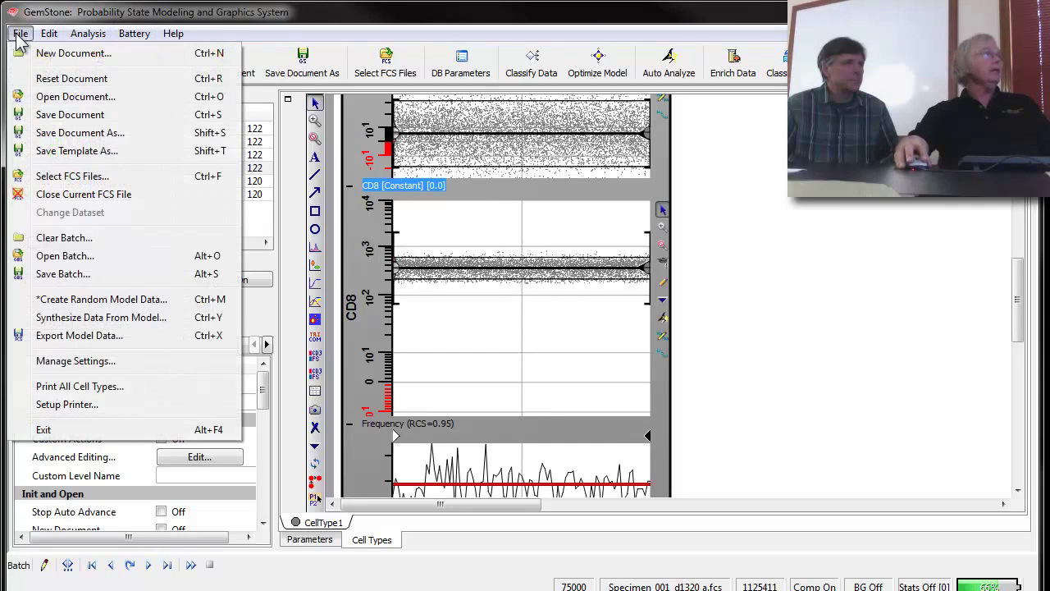
pyautogui.click(54, 152)
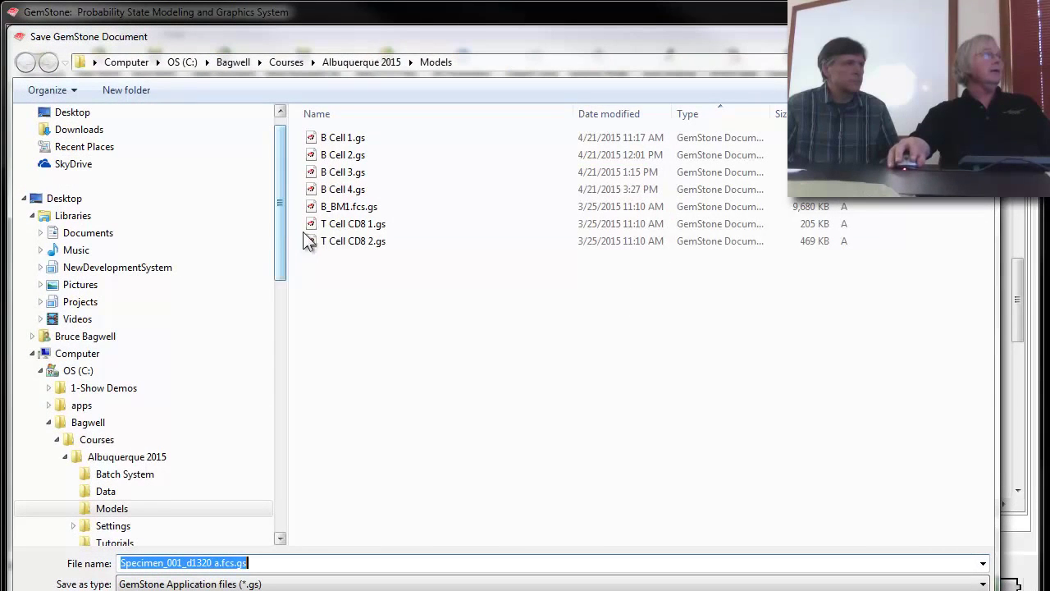
pyautogui.click(373, 233)
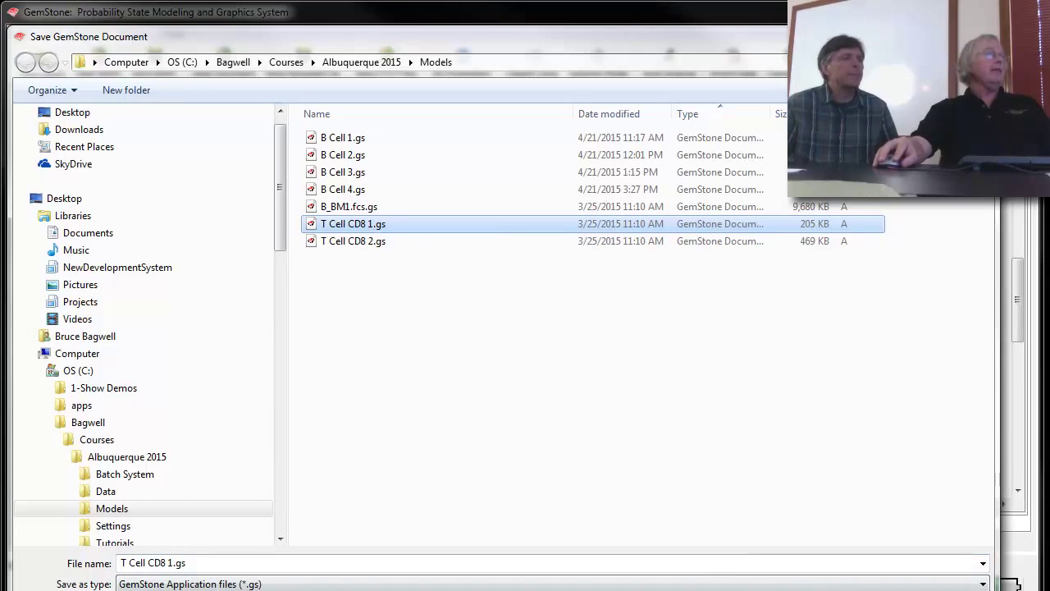
pyautogui.press('Return')
pyautogui.click(532, 242)
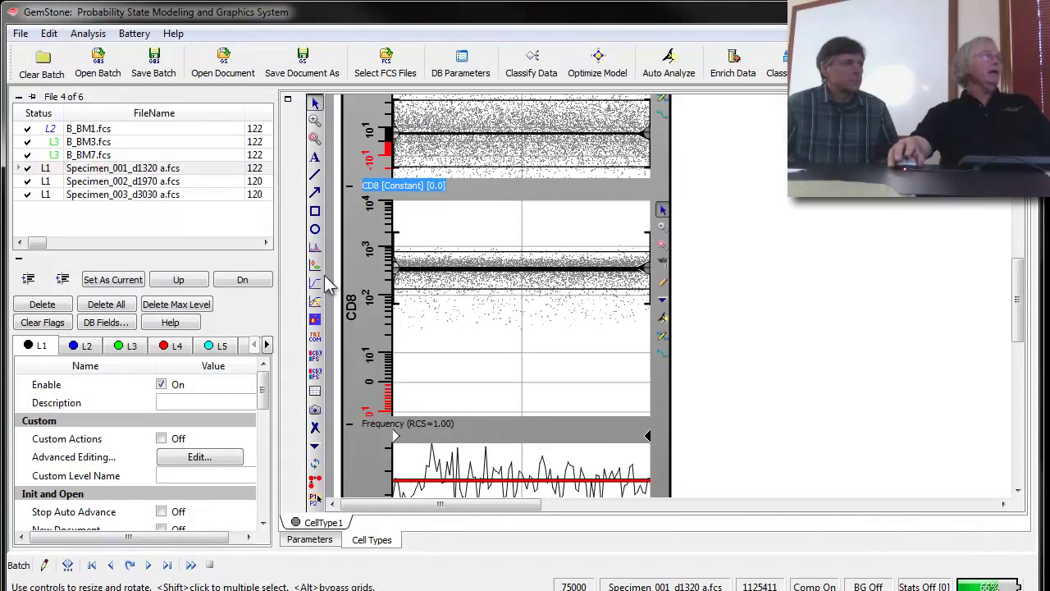
# Indent the three Specimen FCS files in the batch list to level L5.
pyautogui.click(51, 172)
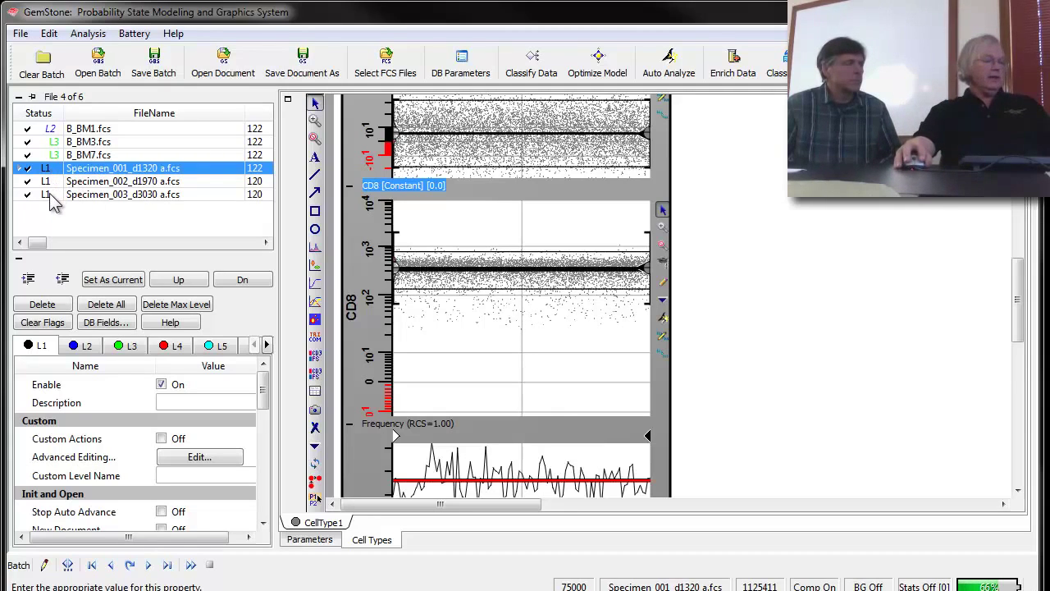
pyautogui.keyDown('shift'); pyautogui.click(51, 197); pyautogui.keyUp('shift')
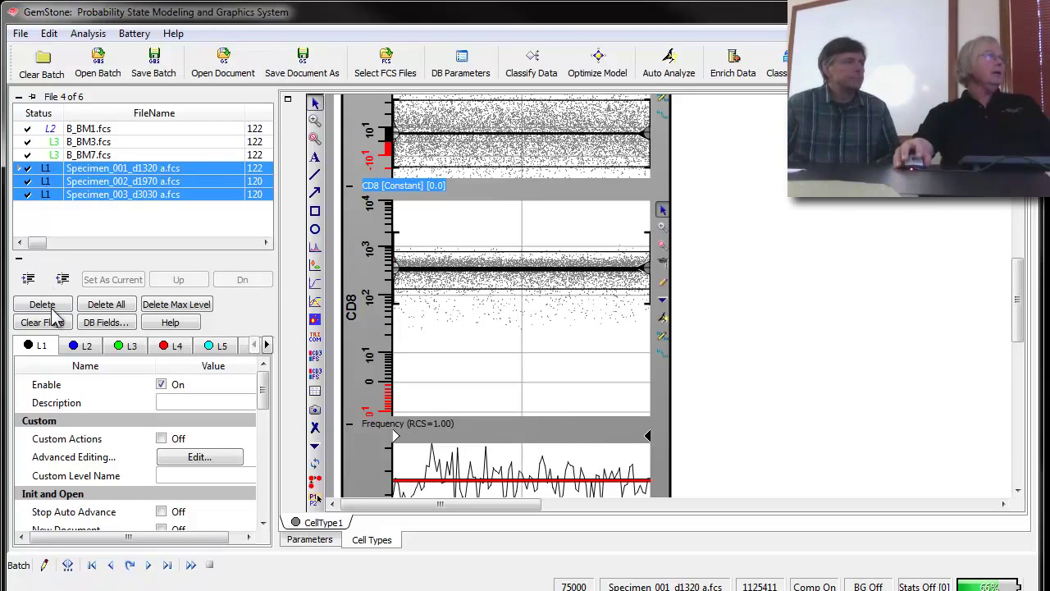
pyautogui.click(29, 279)
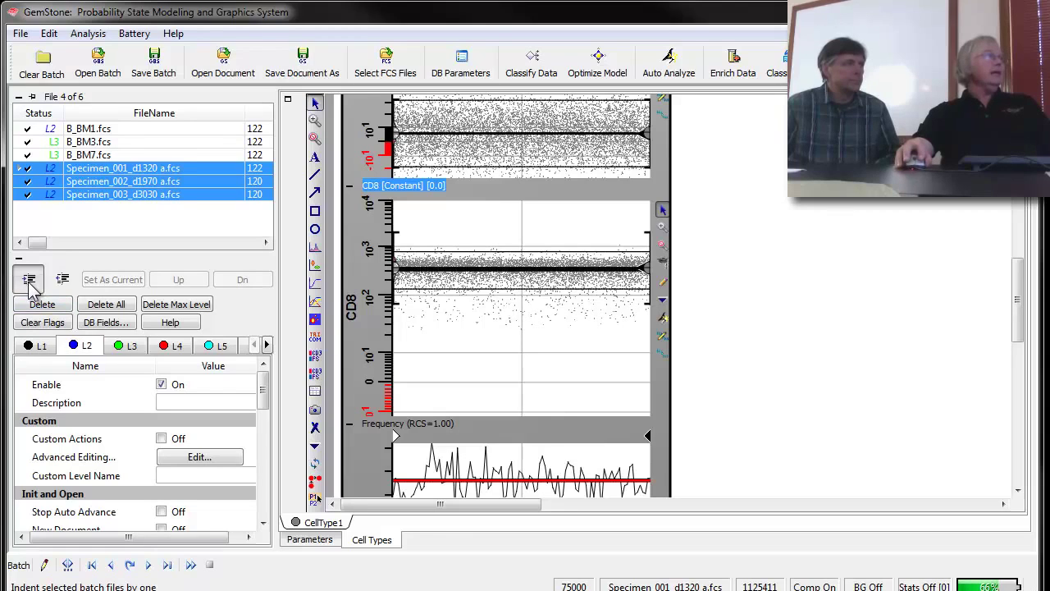
pyautogui.click(29, 279)
pyautogui.click(28, 279)
pyautogui.click(29, 279)
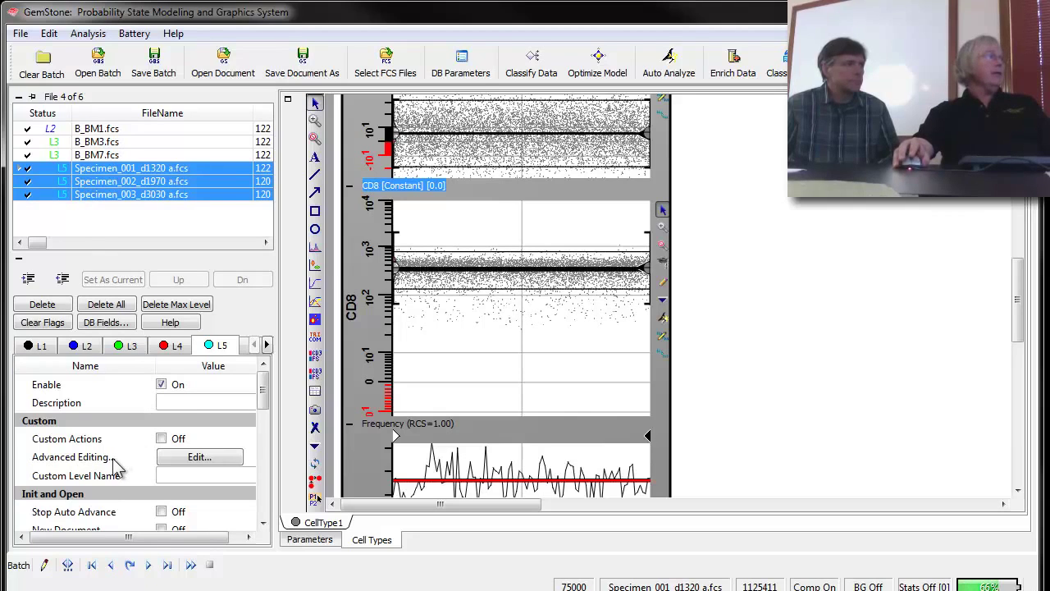
# Set the target file in the L5 open template options to T Cell CD8 1.gs and accept the properties.
pyautogui.scroll(-1, 117, 466)
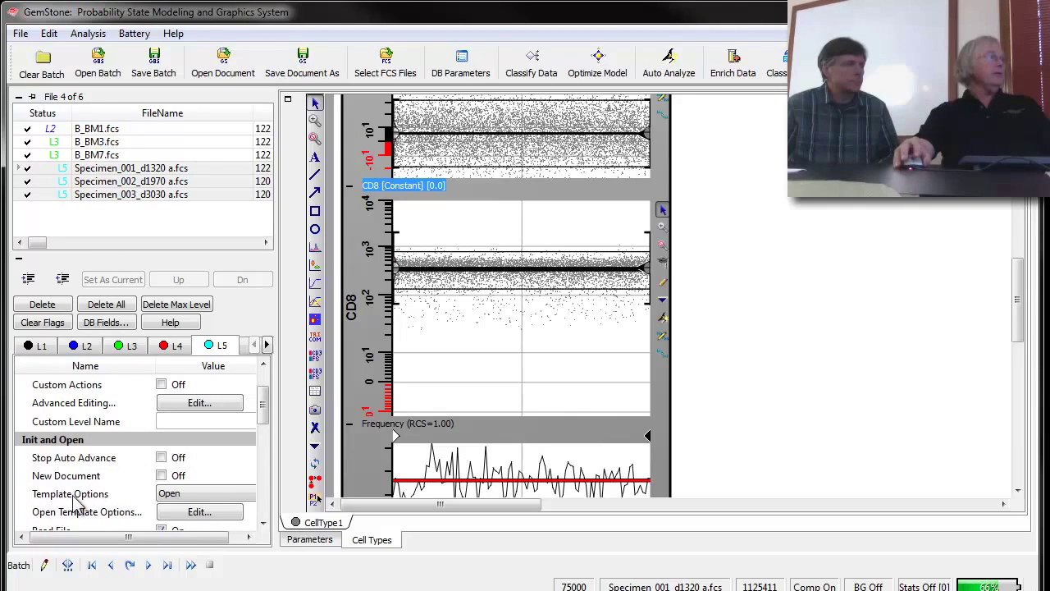
pyautogui.click(186, 513)
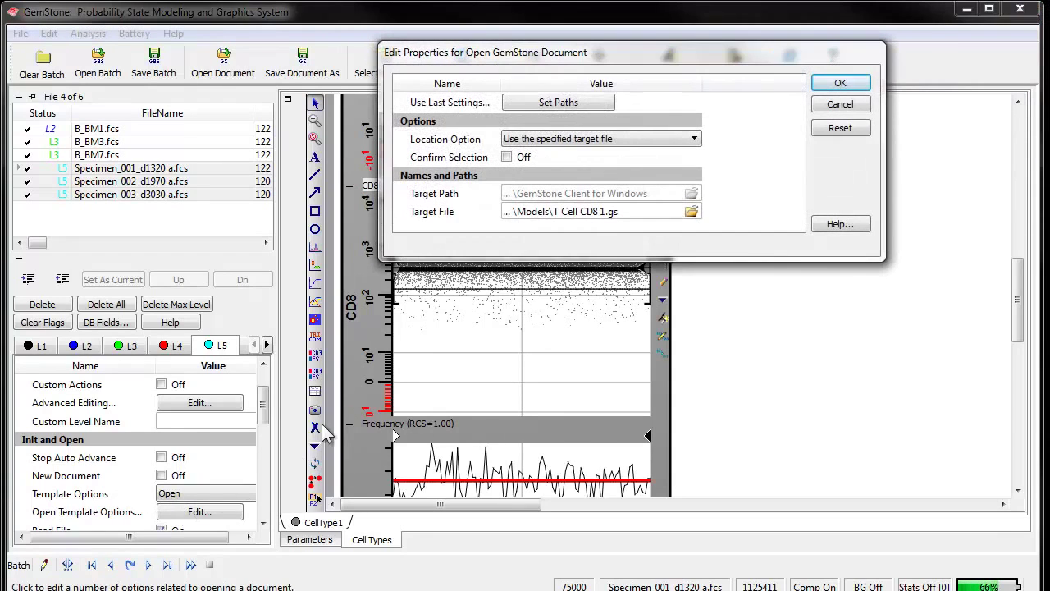
pyautogui.click(527, 216)
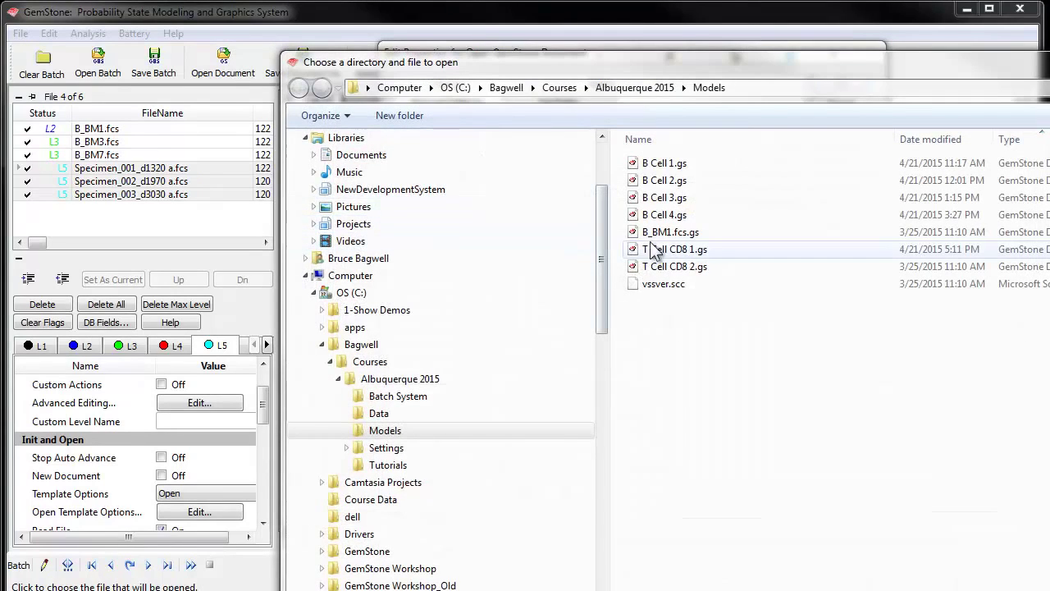
pyautogui.click(671, 257)
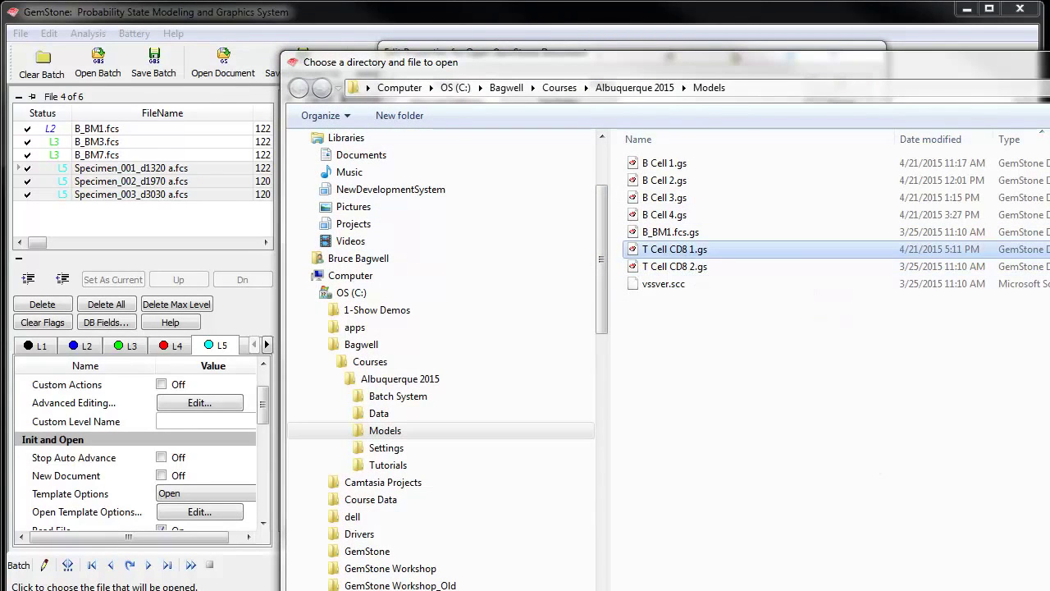
pyautogui.press('Return')
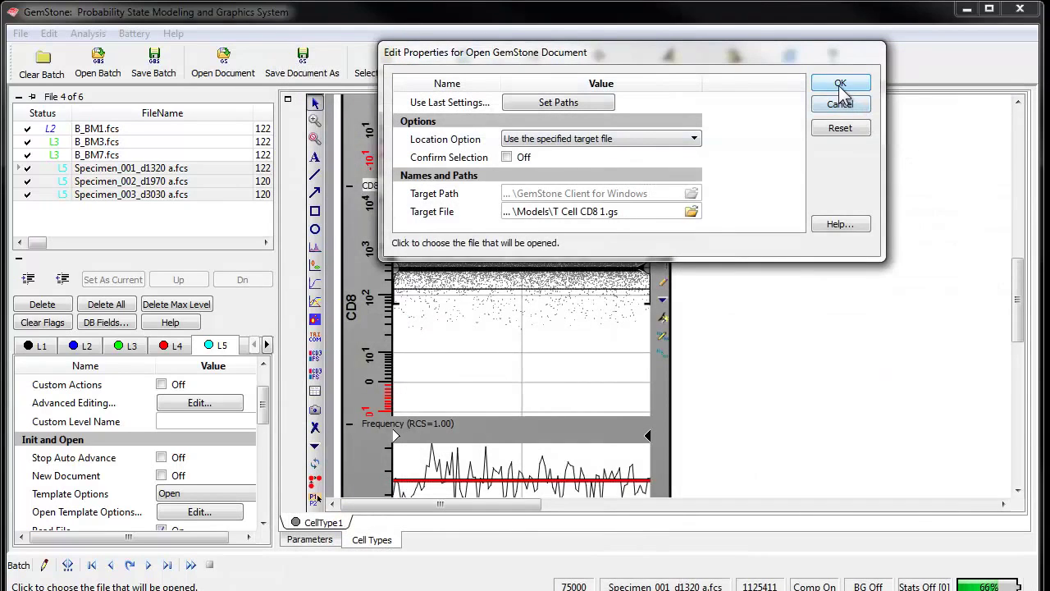
pyautogui.click(841, 85)
# Place a parameter overlay plot beside the CellType1 model, below the T Cell CD8 1.gs header.
pyautogui.scroll(10, 813, 295)
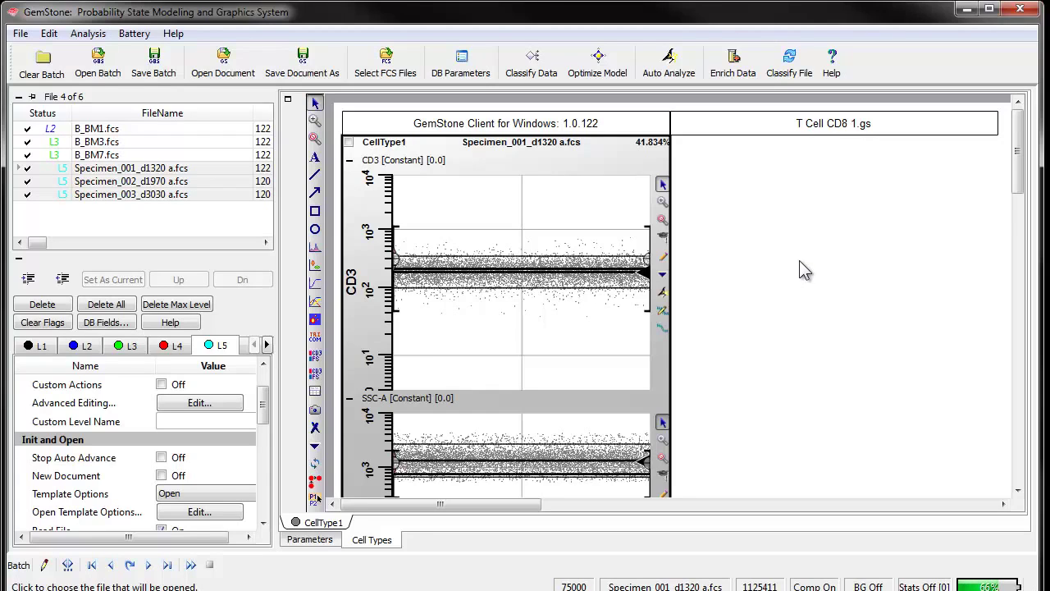
pyautogui.click(315, 301)
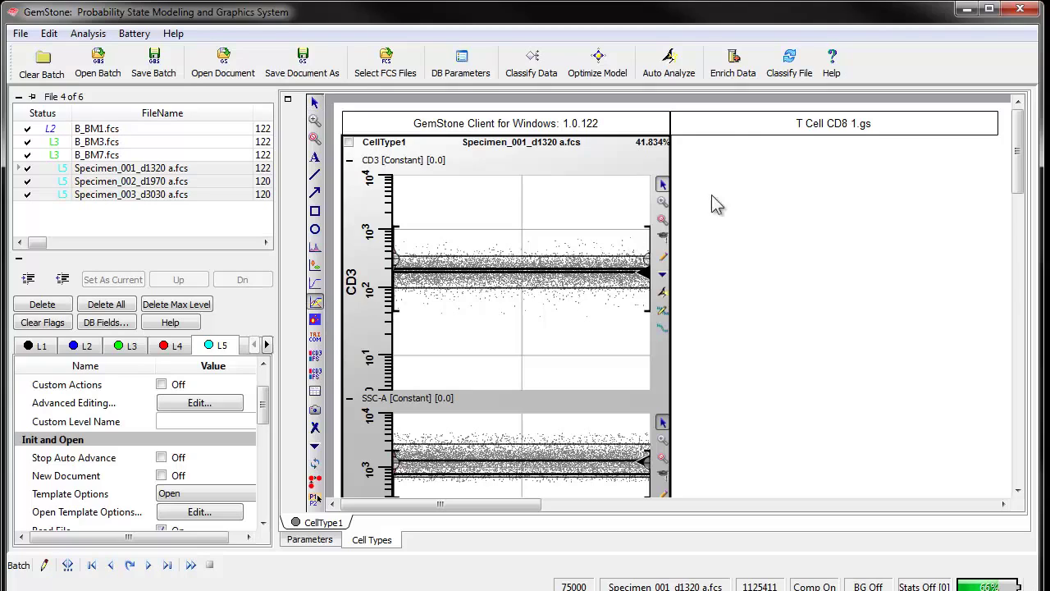
pyautogui.click(682, 150)
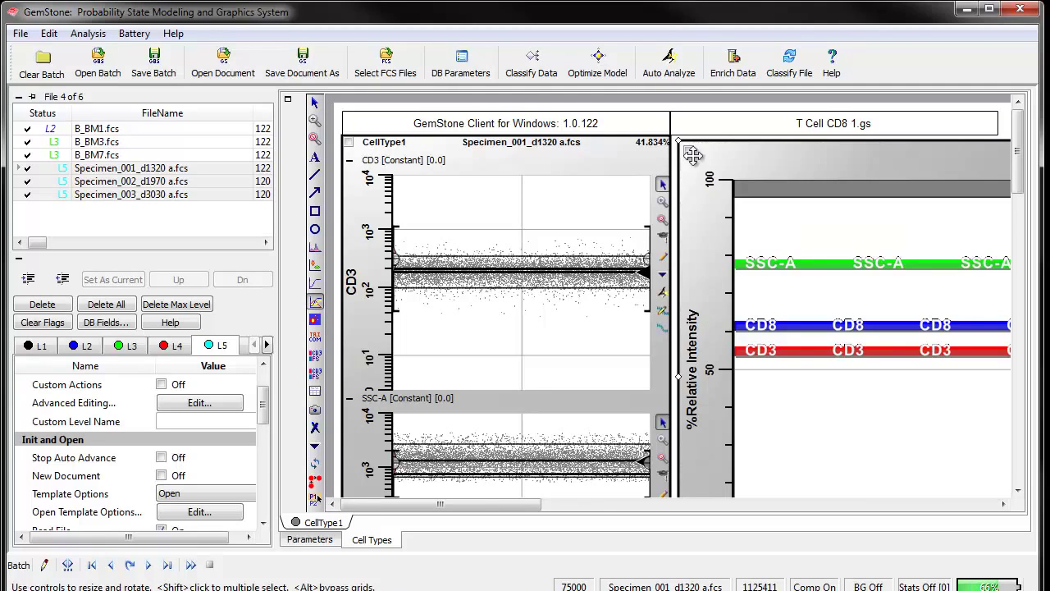
# Collapse the batch panel, then resize the overlay plot and fit it against the CellType1 model's edge.
pyautogui.moveTo(496, 510); pyautogui.dragTo(608, 511)
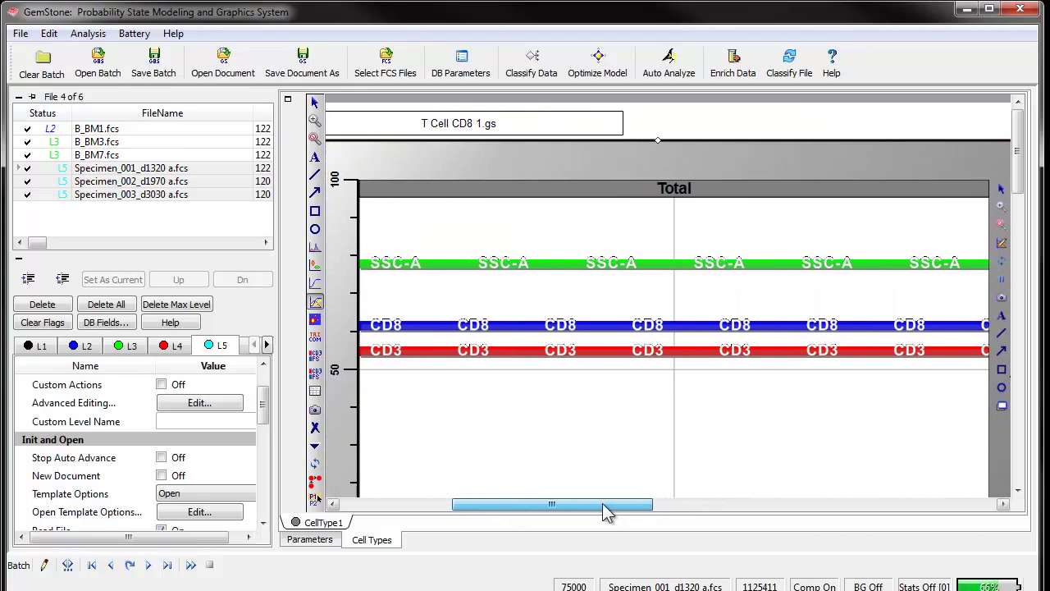
pyautogui.click(18, 97)
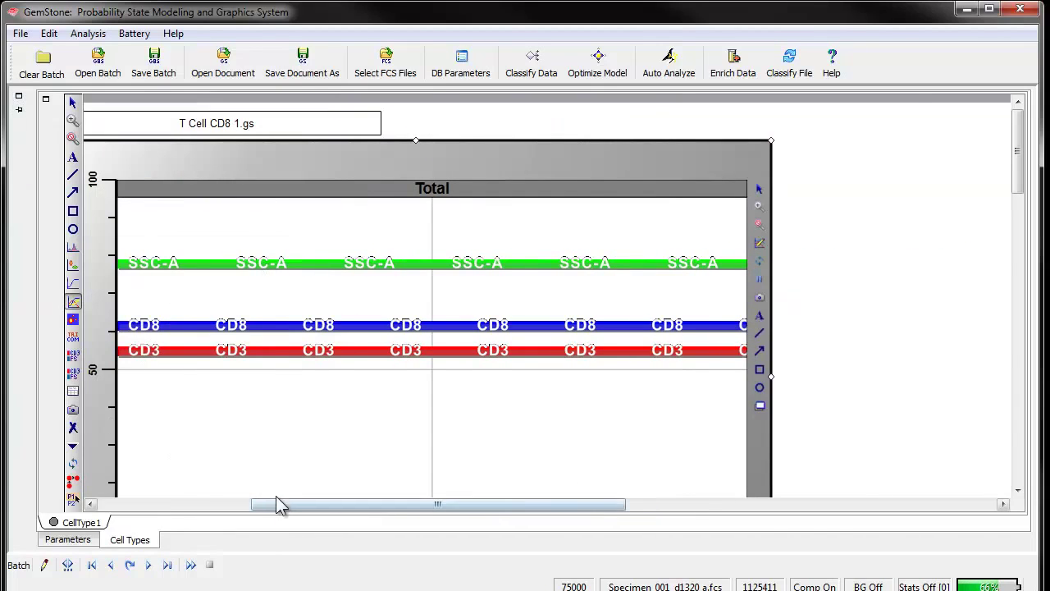
pyautogui.moveTo(281, 505); pyautogui.dragTo(195, 517)
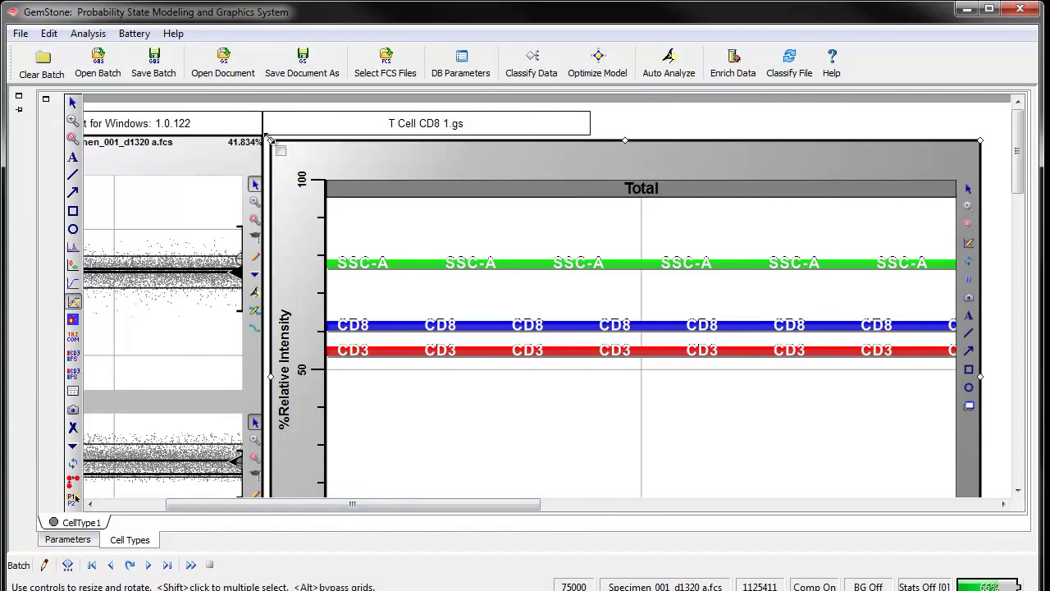
pyautogui.moveTo(268, 138); pyautogui.dragTo(298, 137)
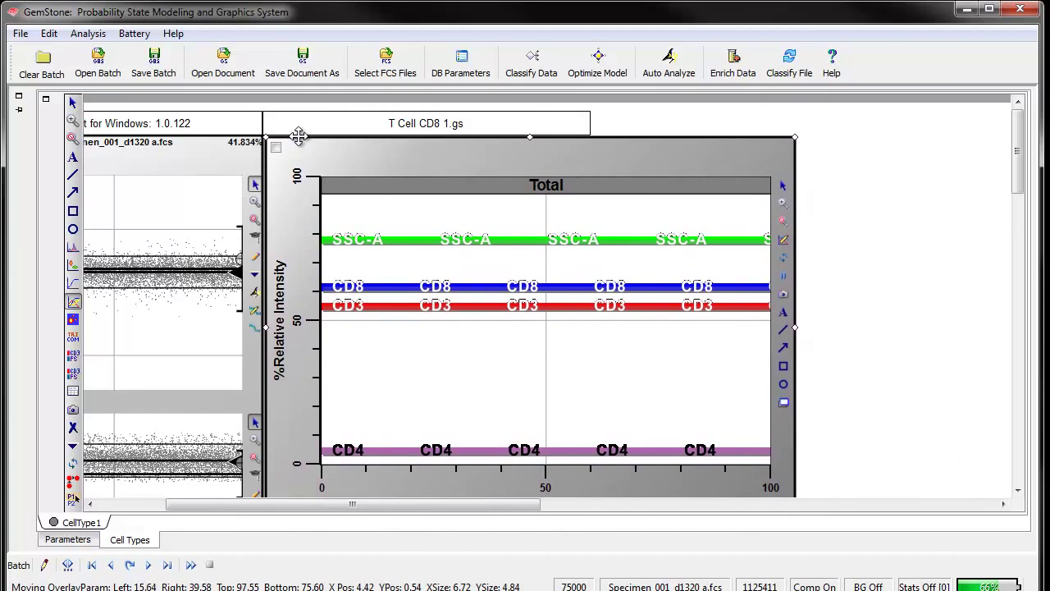
pyautogui.moveTo(358, 504); pyautogui.dragTo(297, 516)
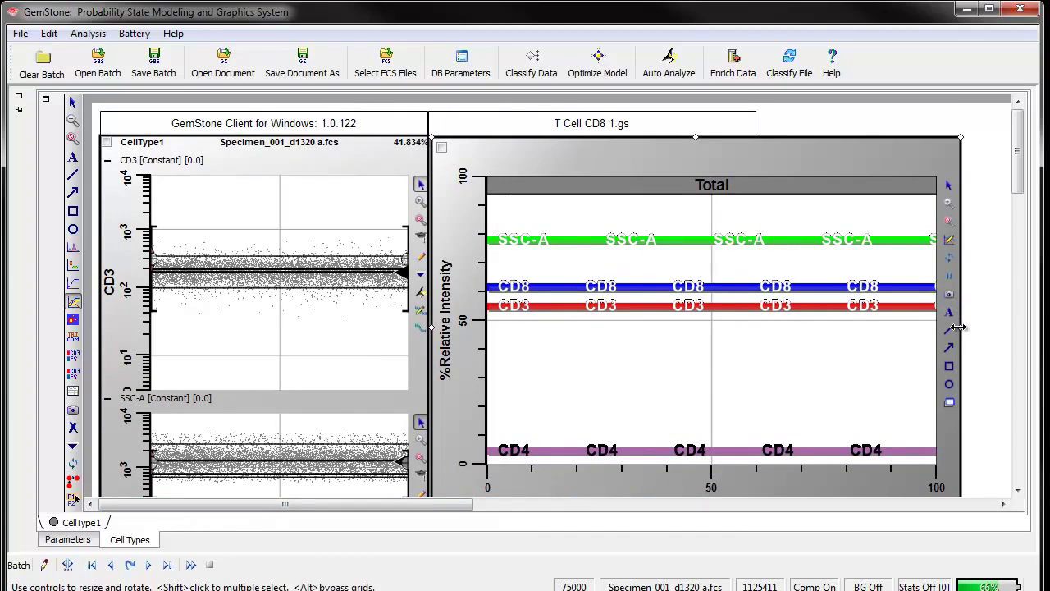
pyautogui.moveTo(958, 327); pyautogui.dragTo(999, 328)
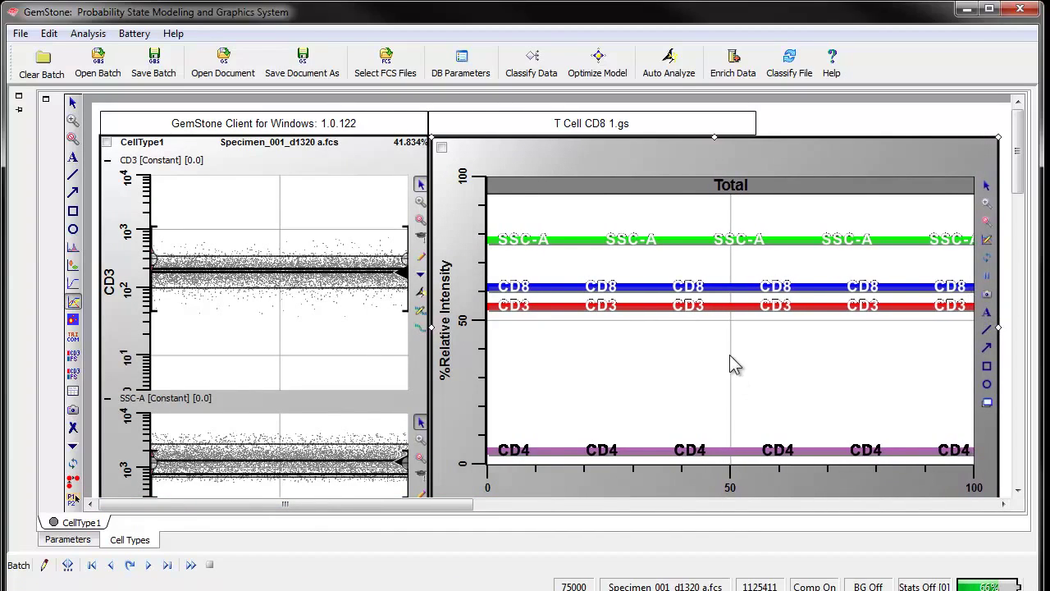
# Add two two-parameter histograms and align them side by side directly beneath the overlay plot.
pyautogui.scroll(-3, 732, 364)
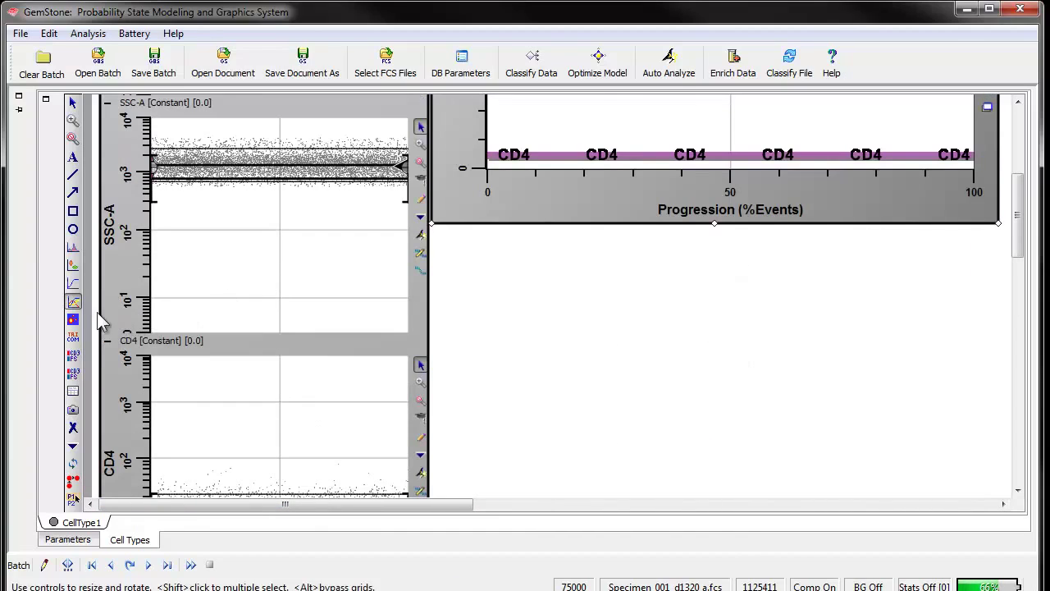
pyautogui.click(73, 265)
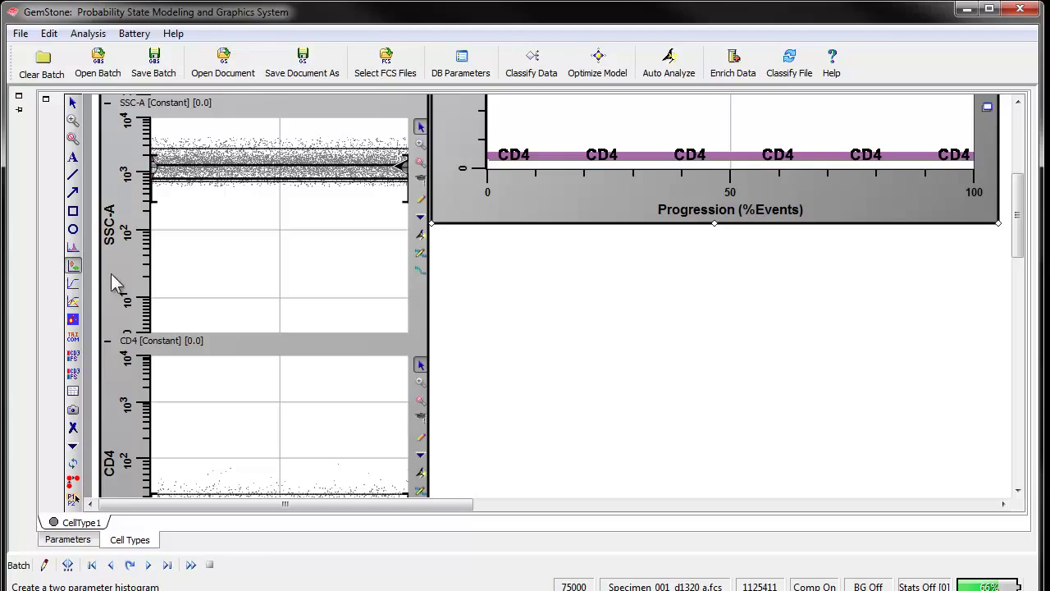
pyautogui.click(472, 273)
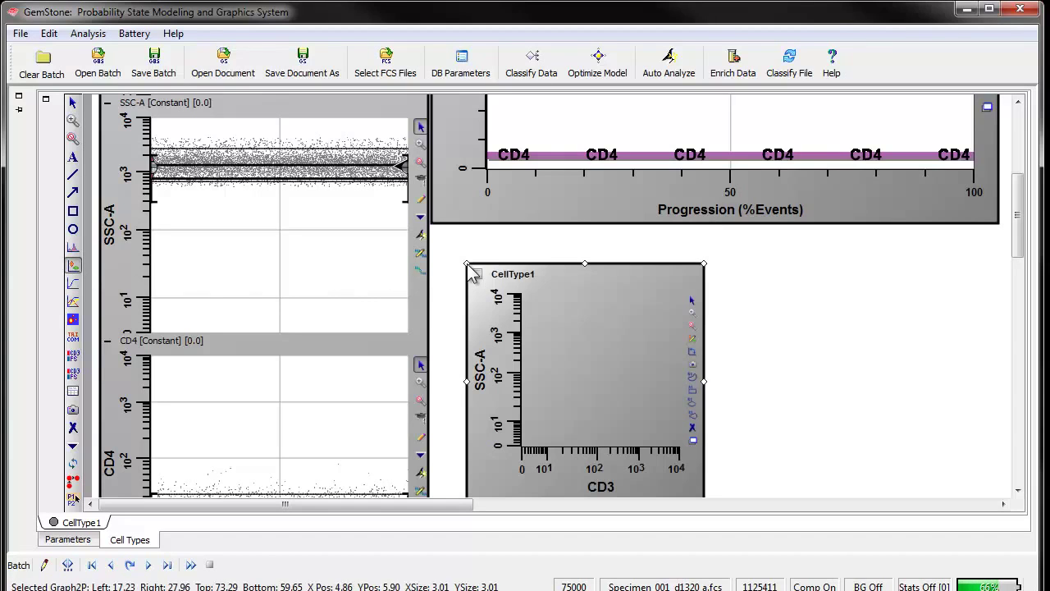
pyautogui.click(733, 271)
pyautogui.moveTo(668, 264); pyautogui.dragTo(636, 228)
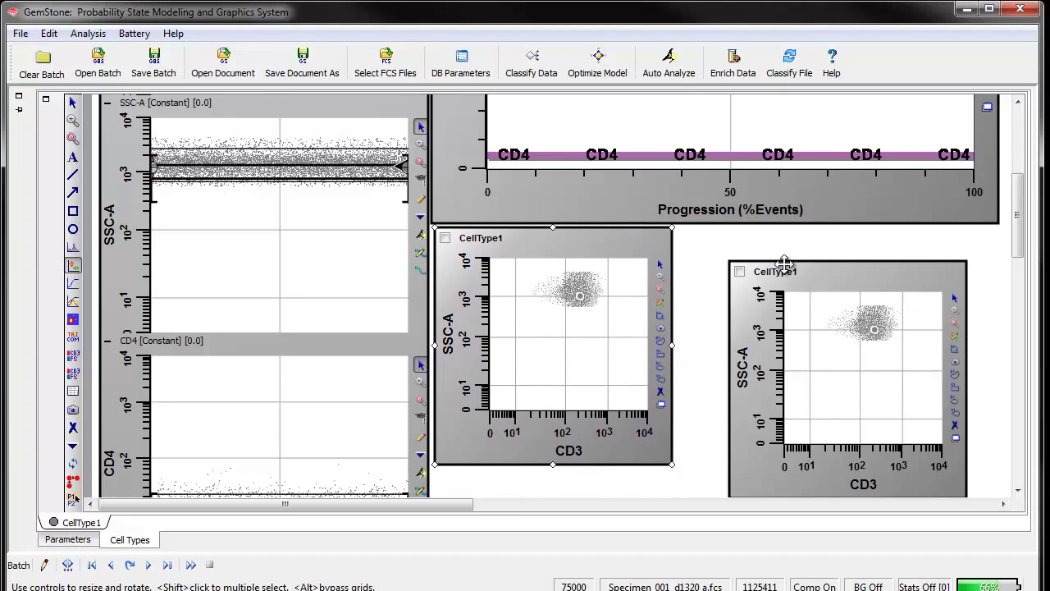
pyautogui.moveTo(783, 261); pyautogui.dragTo(734, 229)
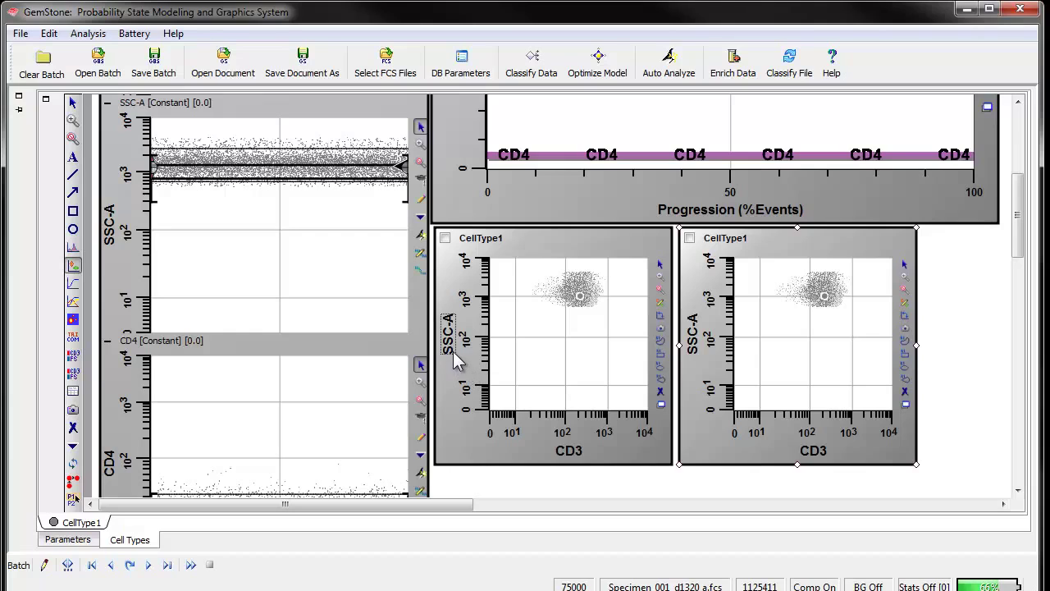
# Set the second histogram's horizontal axis to CD4 and its vertical axis to CD8.
pyautogui.click(823, 452)
pyautogui.click(847, 499)
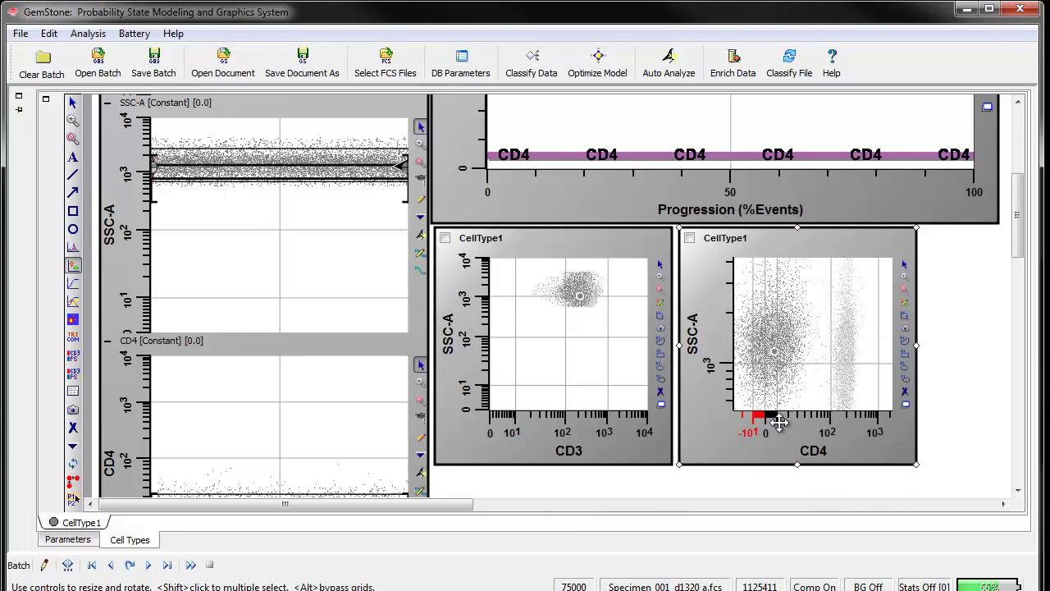
pyautogui.click(693, 340)
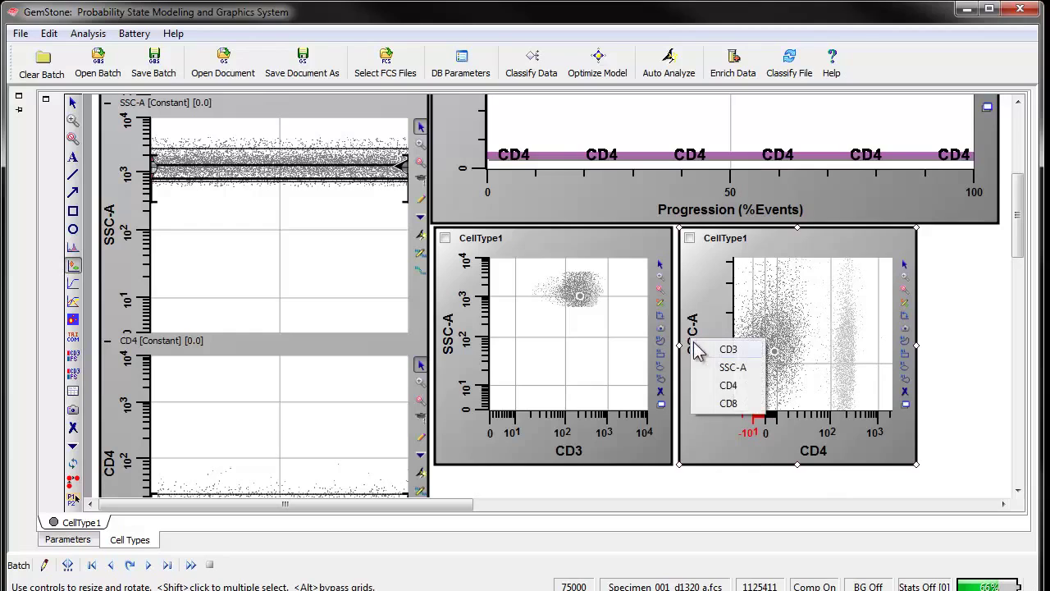
pyautogui.click(723, 403)
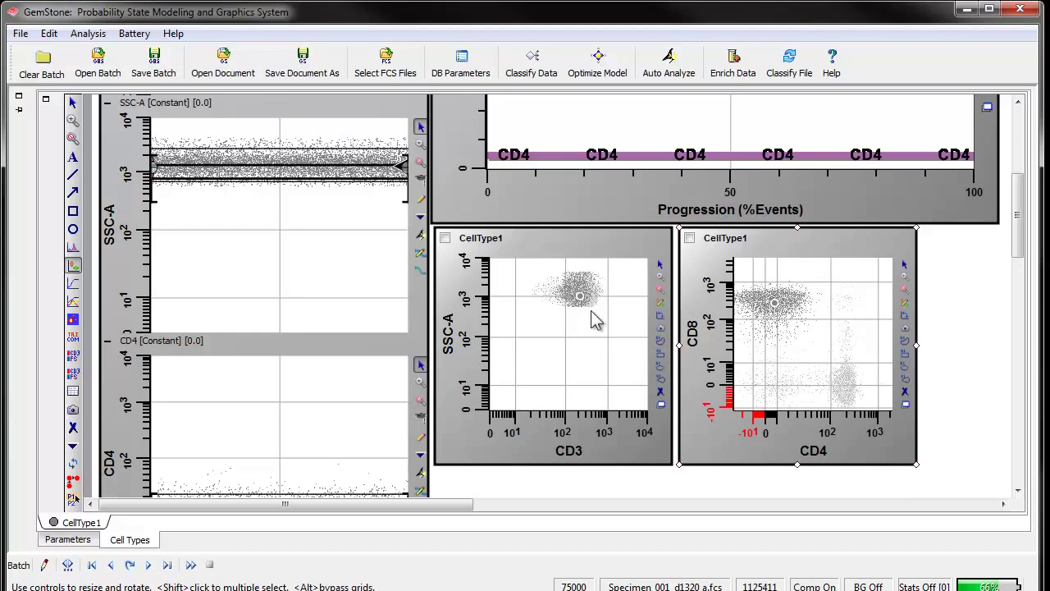
# Save the layout with the overlay and histograms as the template T Cell CD8 1.gs, overwriting the previous version.
pyautogui.click(13, 33)
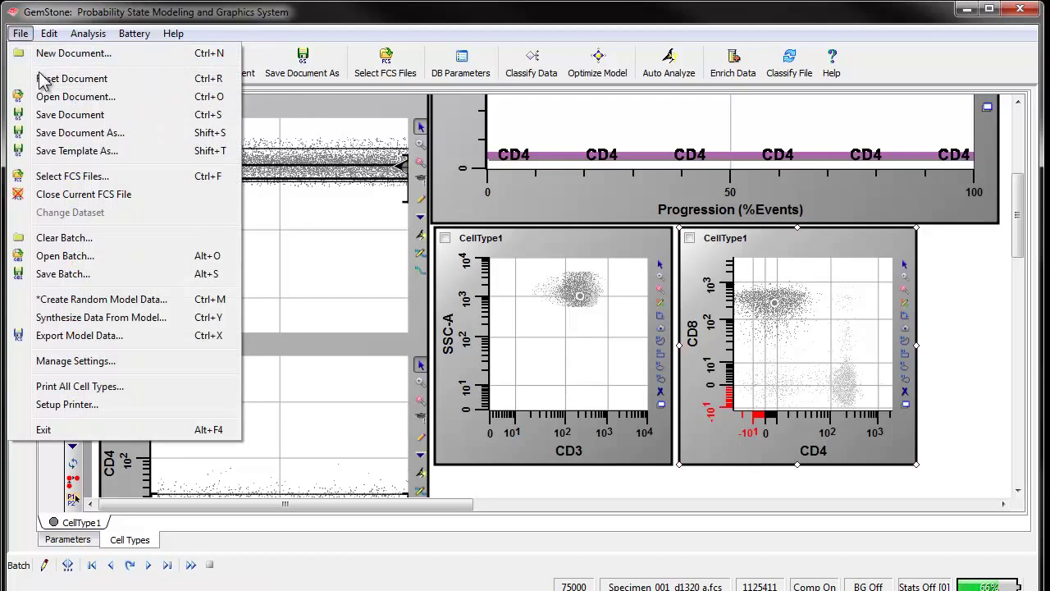
pyautogui.click(55, 151)
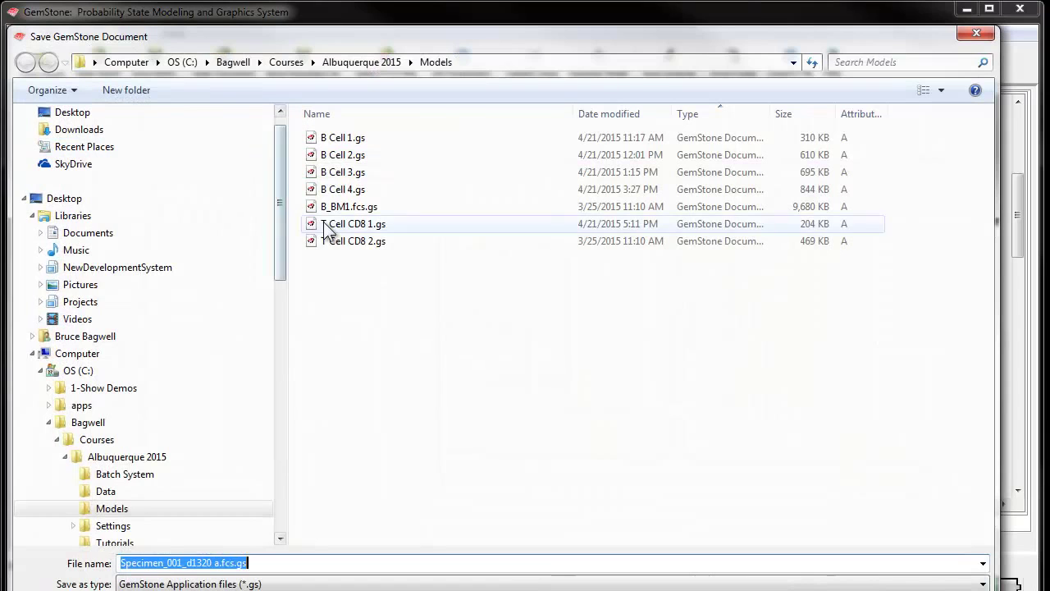
pyautogui.click(325, 222)
pyautogui.click(869, 589)
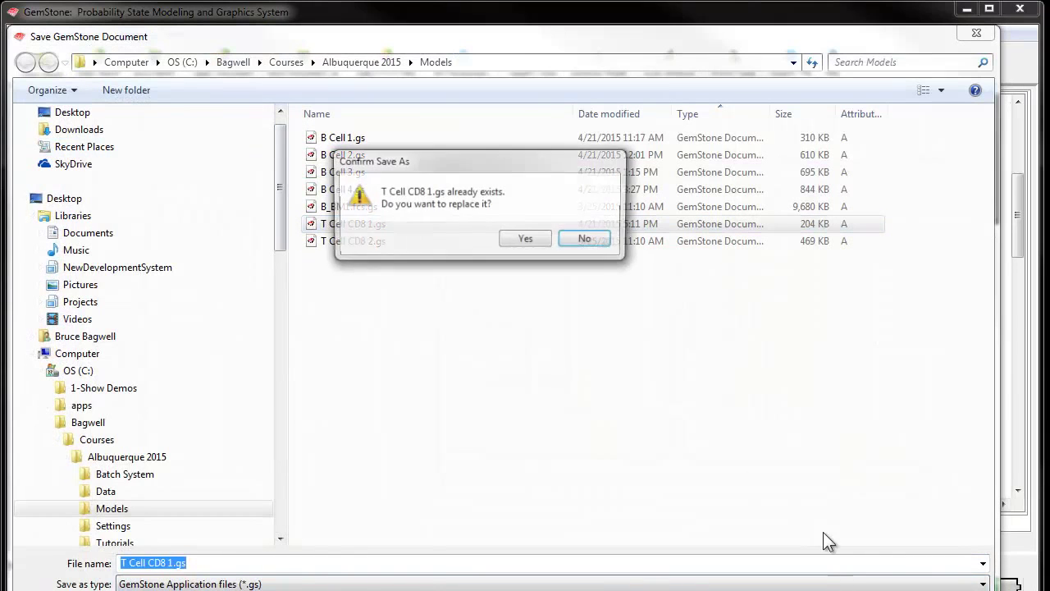
pyautogui.click(530, 239)
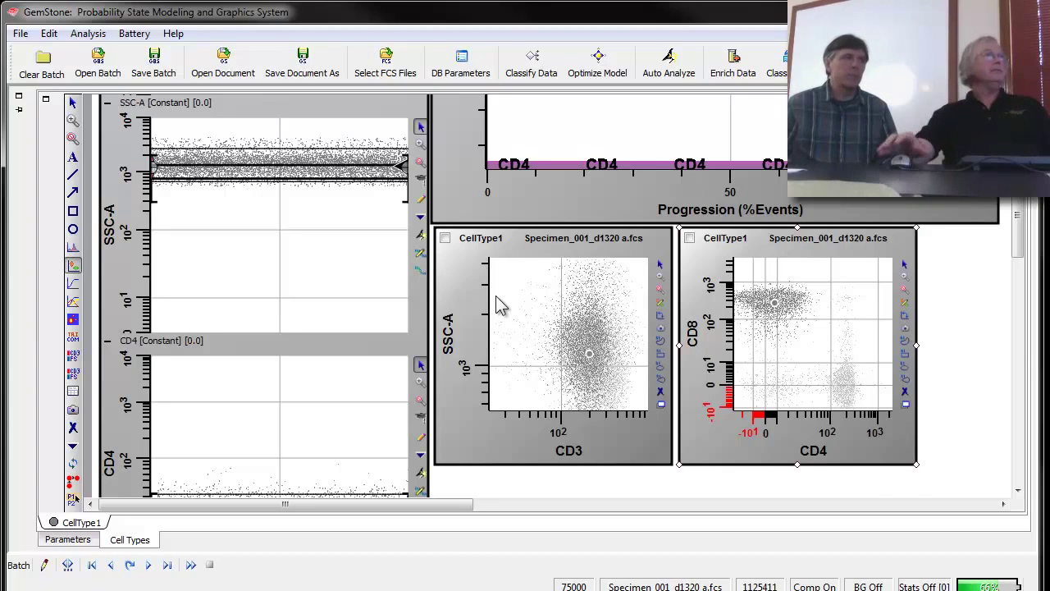
pyautogui.scroll(3, 447, 245)
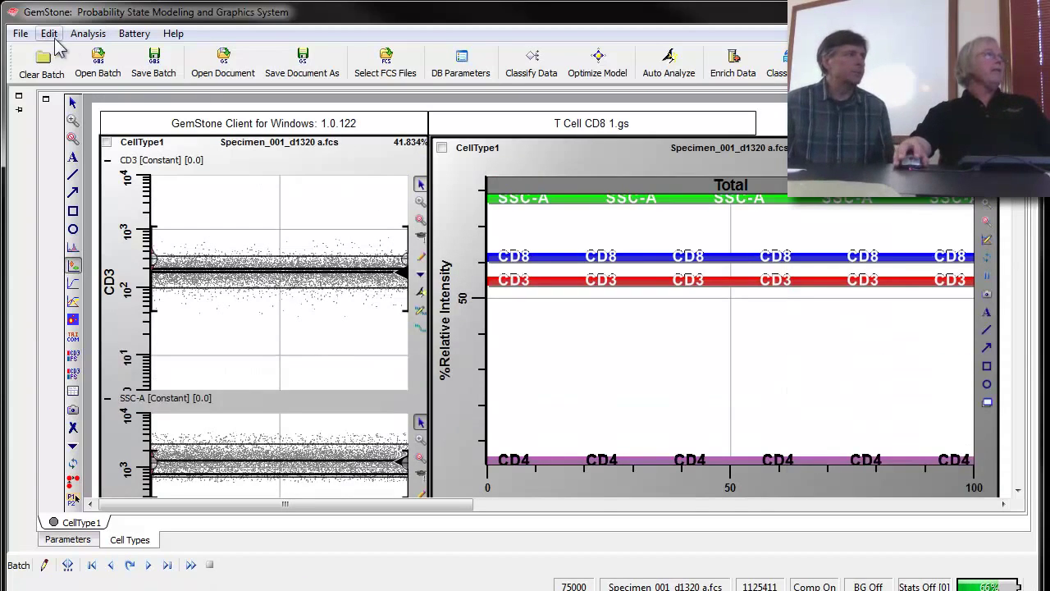
# Save the document as a template once more, replacing T Cell CD8 1.gs in the Models folder.
pyautogui.click(22, 34)
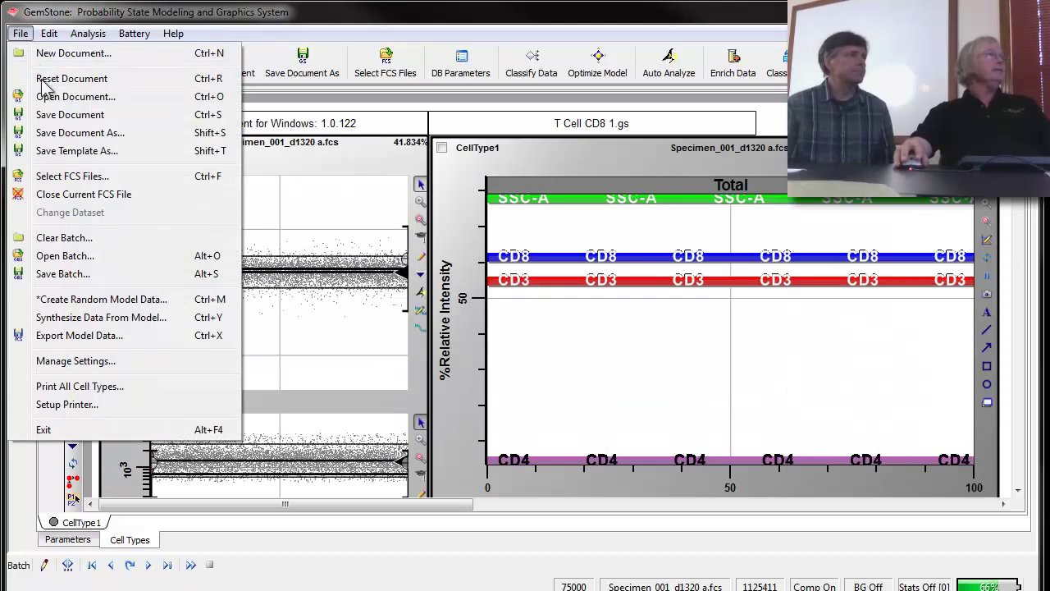
pyautogui.click(57, 153)
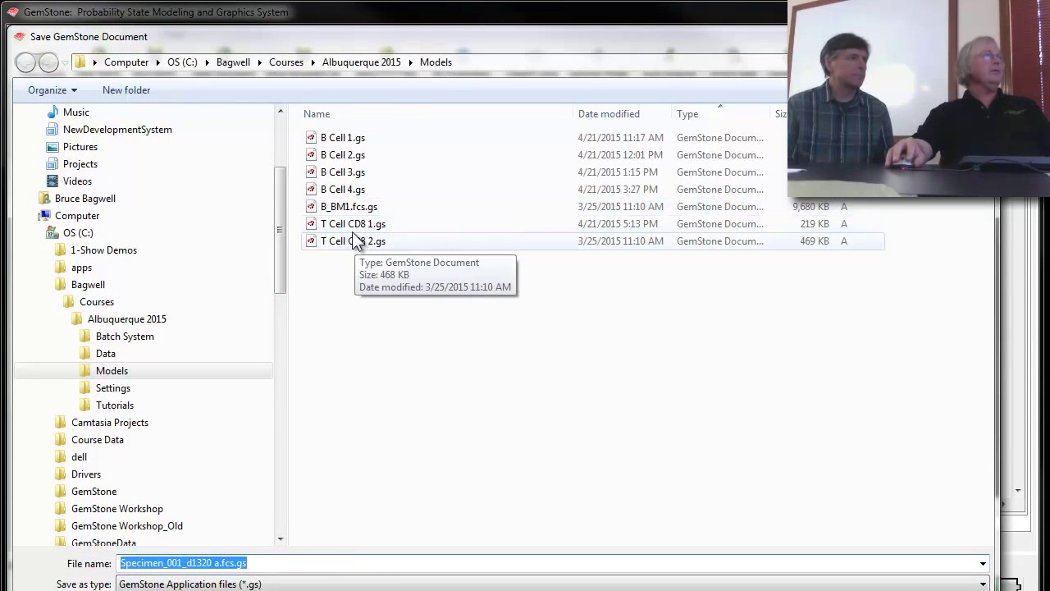
pyautogui.click(354, 225)
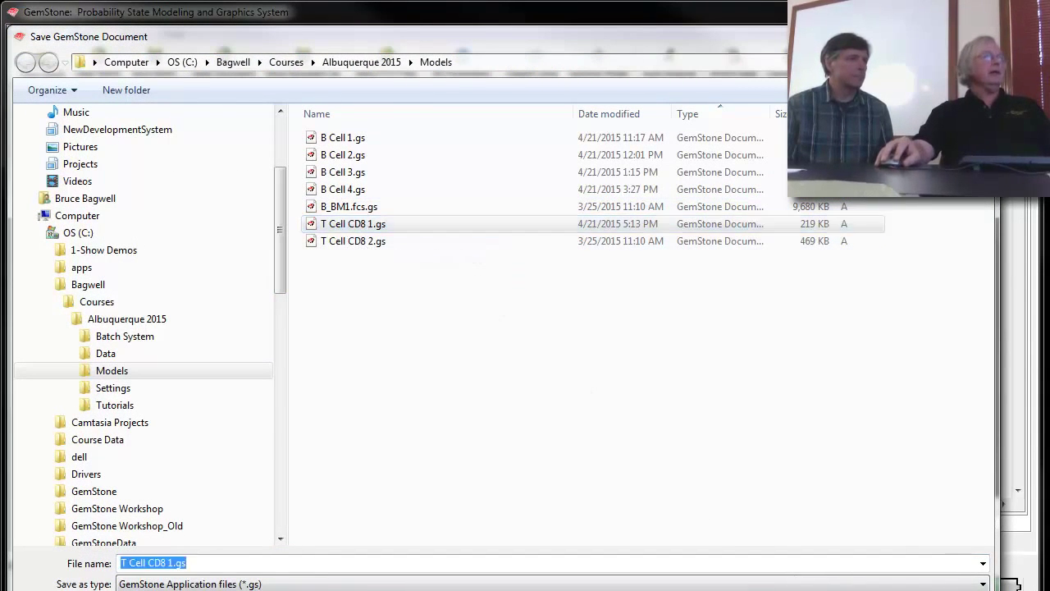
pyautogui.press('Return')
pyautogui.click(527, 241)
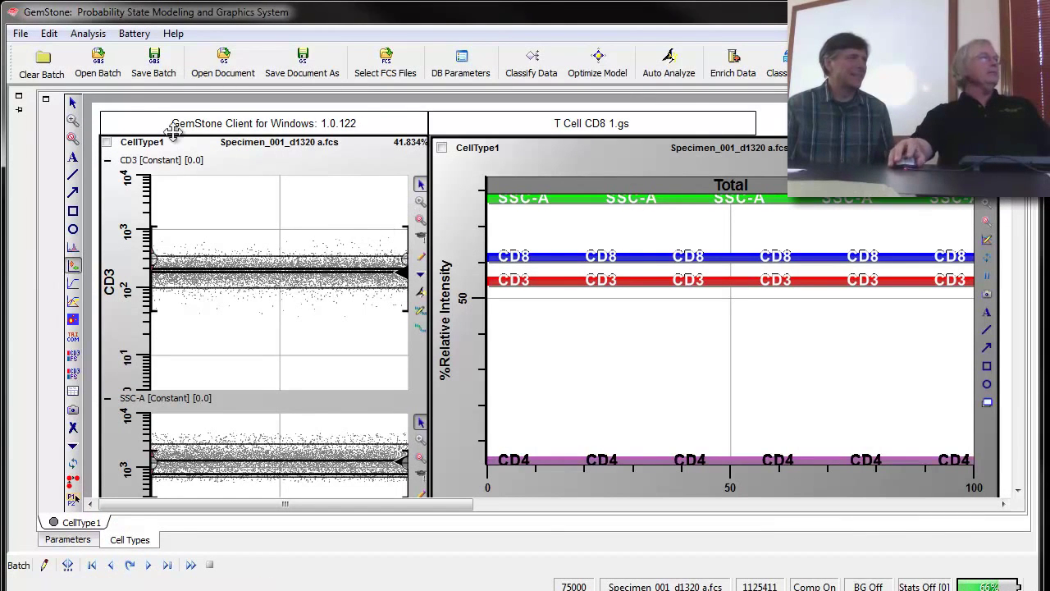
# Expand the batch panel and select Specimen_001_d1320 a.fcs to examine its frequency plot and its CD3/SSC-A and CD4/CD8 histograms.
pyautogui.click(20, 99)
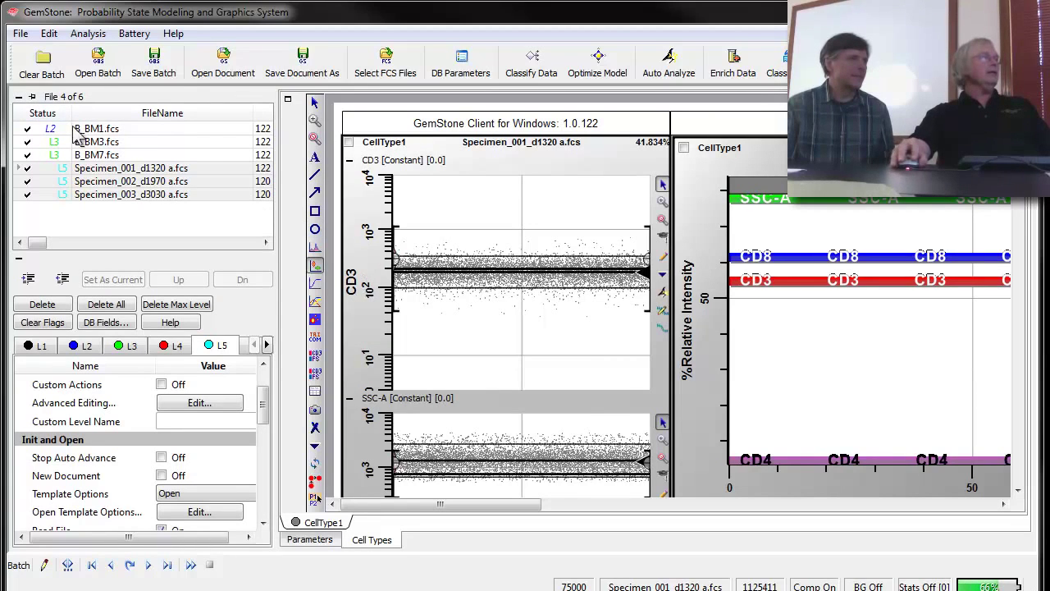
pyautogui.click(39, 168)
pyautogui.scroll(-5, 663, 329)
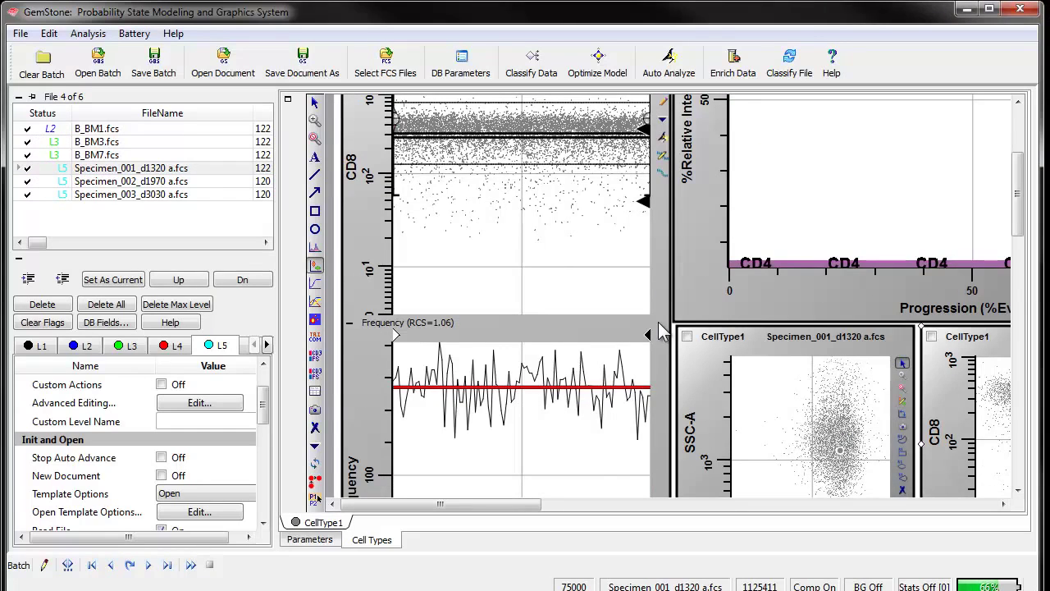
pyautogui.scroll(-7, 648, 271)
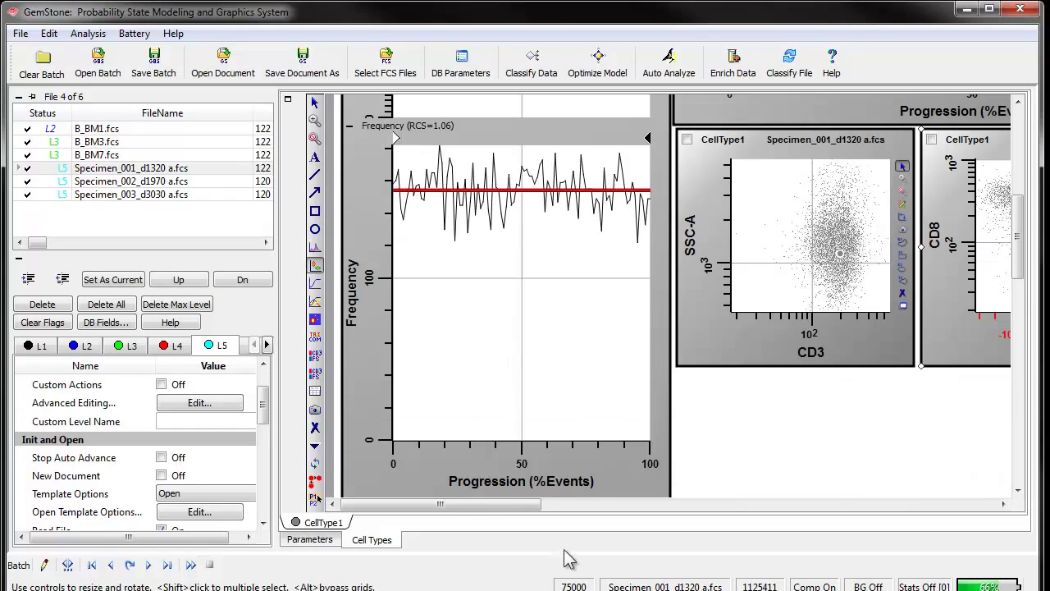
pyautogui.moveTo(468, 503); pyautogui.dragTo(581, 503)
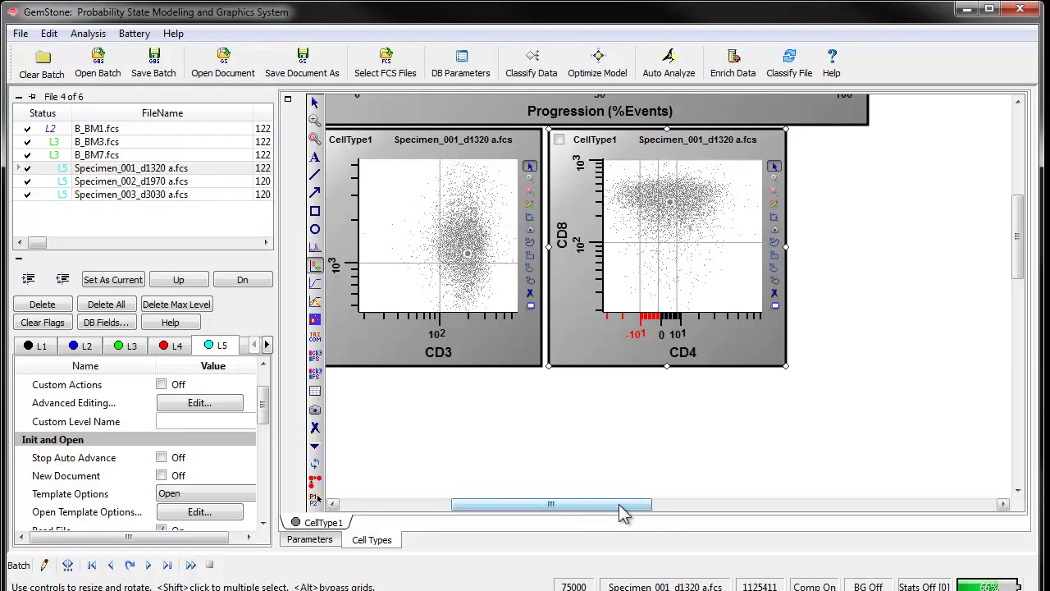
pyautogui.moveTo(624, 505); pyautogui.dragTo(492, 517)
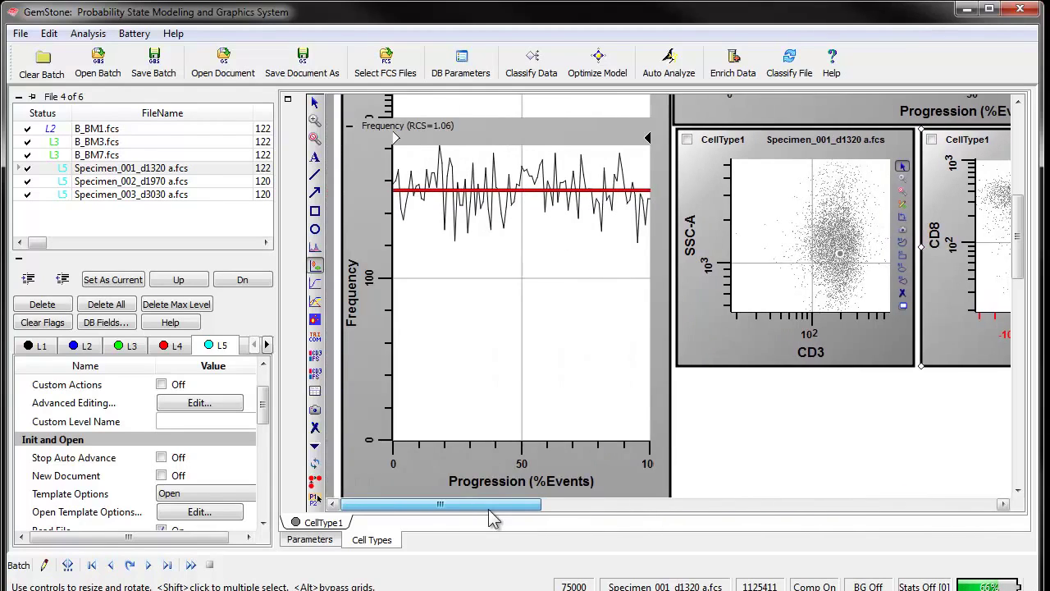
# Open Specimen_002_d1970 a.fcs from the batch list and expand the model's CD4, SSC-A and CD3 parameter profiles.
pyautogui.doubleClick(58, 182)
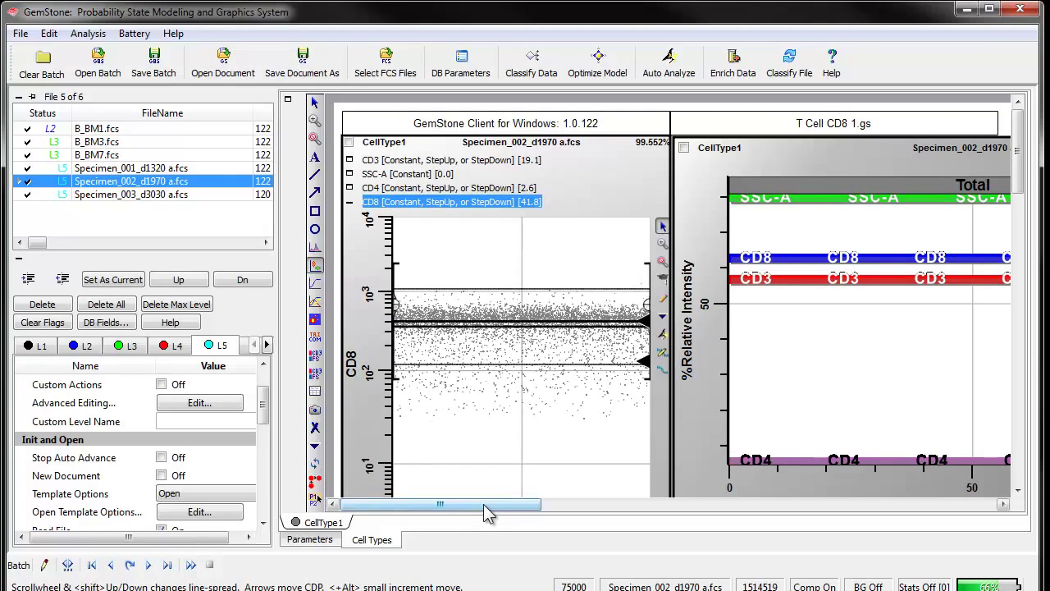
pyautogui.click(350, 188)
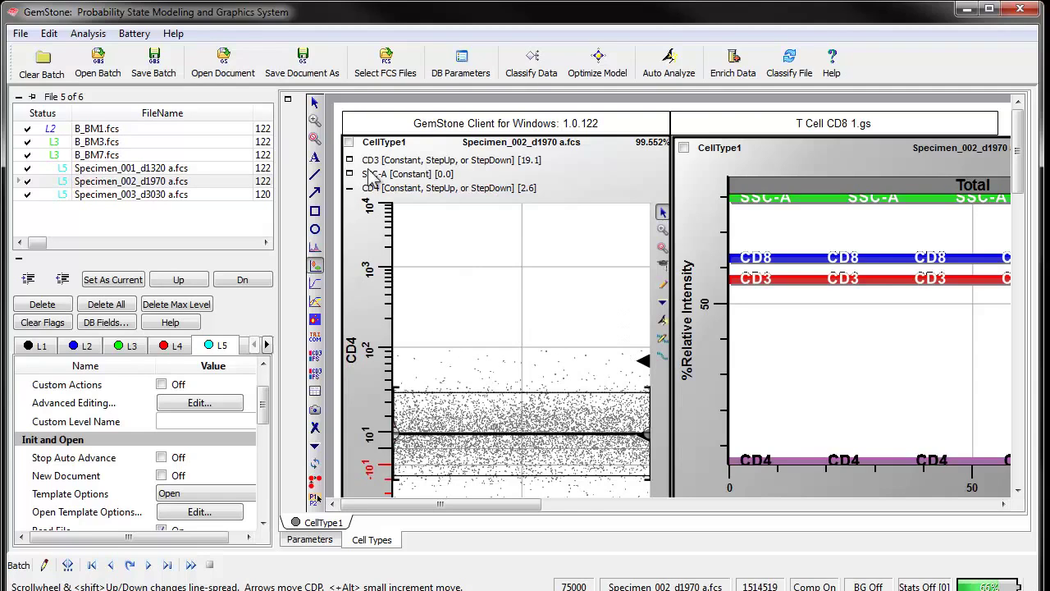
pyautogui.click(350, 174)
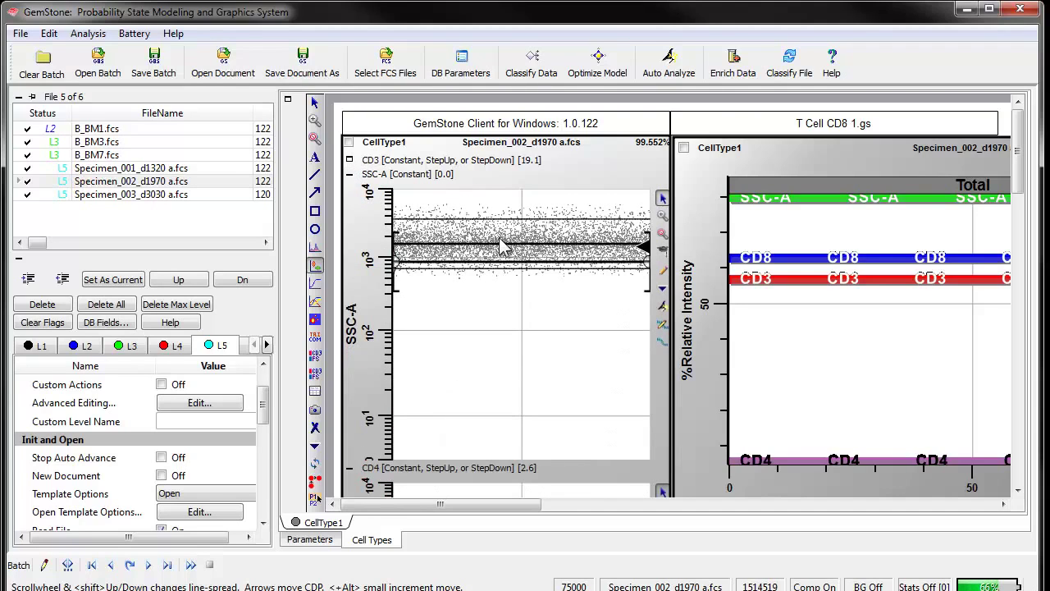
pyautogui.click(349, 160)
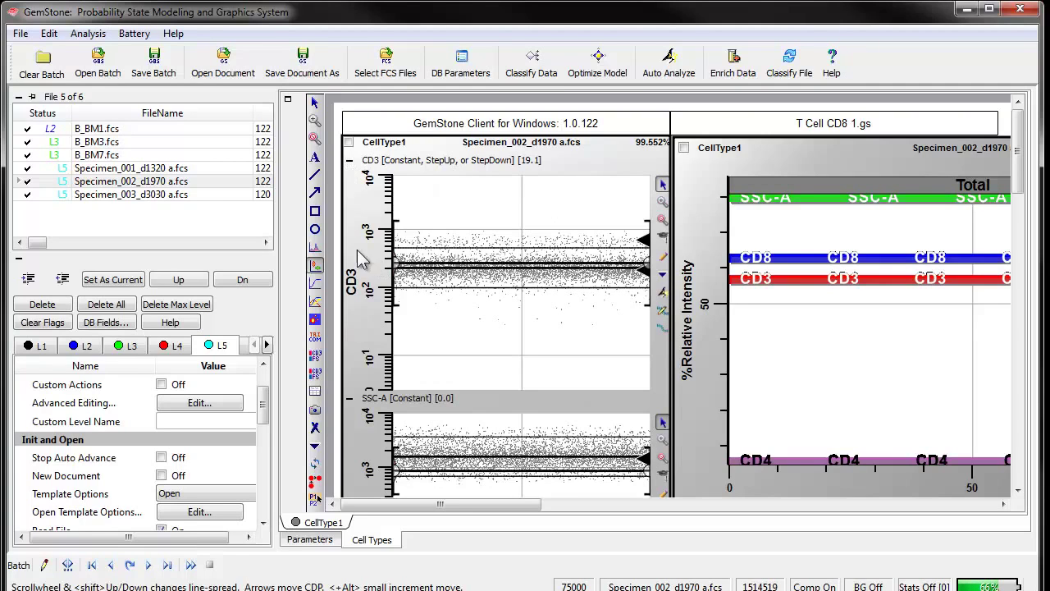
# Select Specimen_003_d3030 a.fcs in the batch list.
pyautogui.click(49, 195)
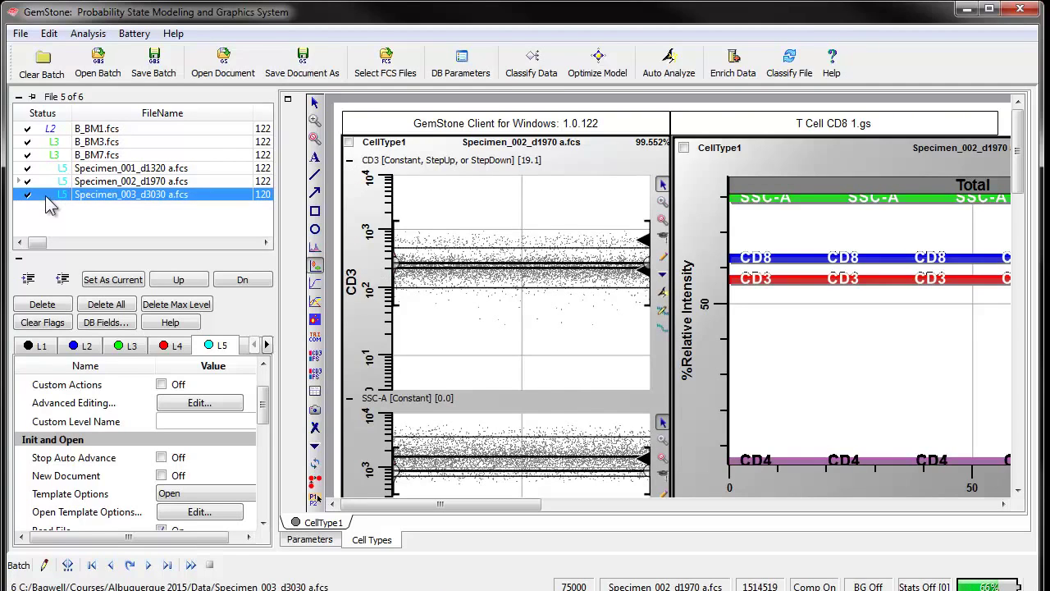